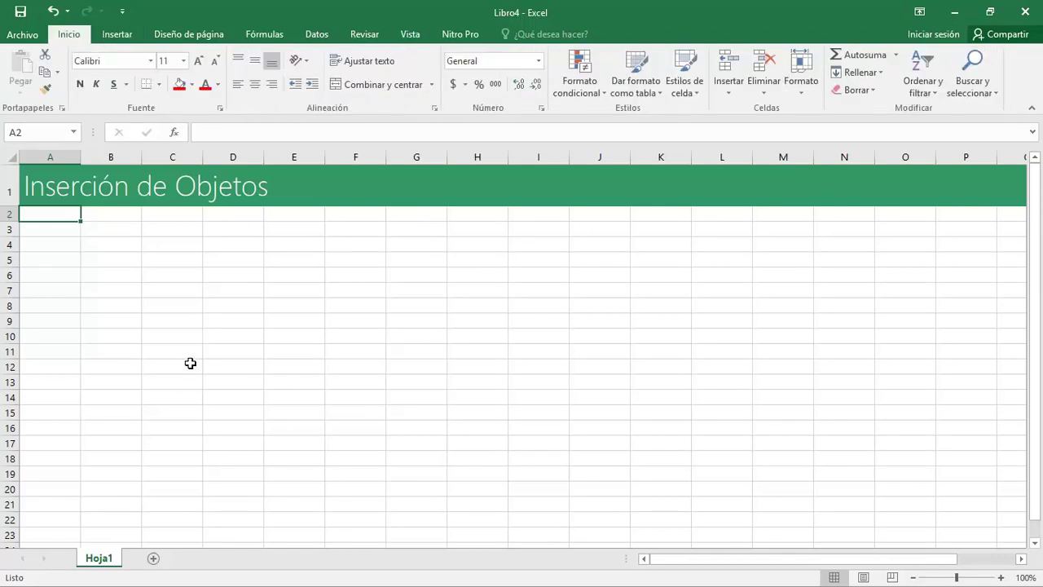
Select cell B4 and bring up the Insertar ribbon tools
{"action": "left_click", "coordinate": [172, 294]}
{"action": "left_click", "coordinate": [123, 245]}
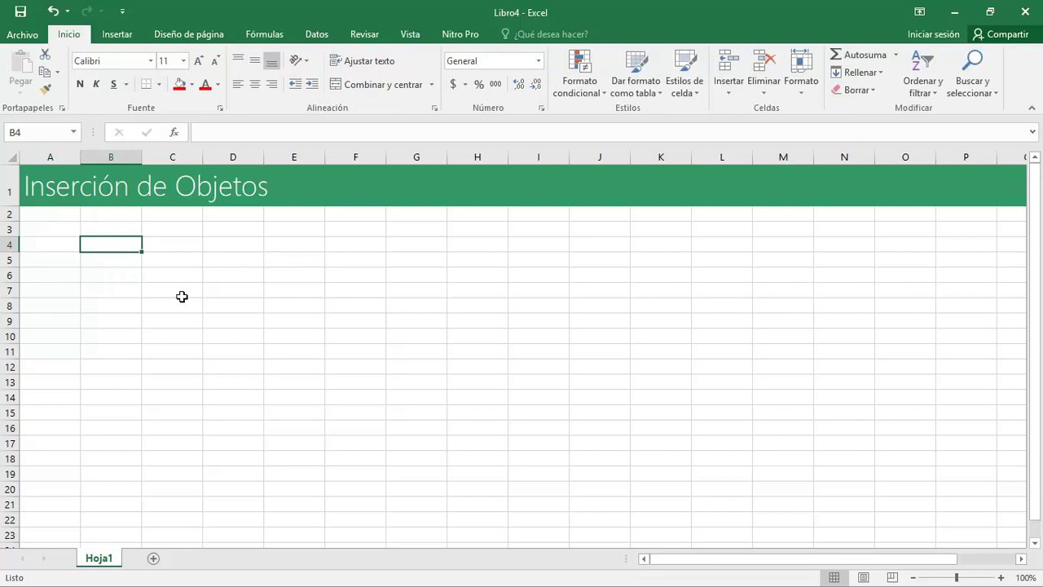
{"action": "left_click", "coordinate": [119, 34]}
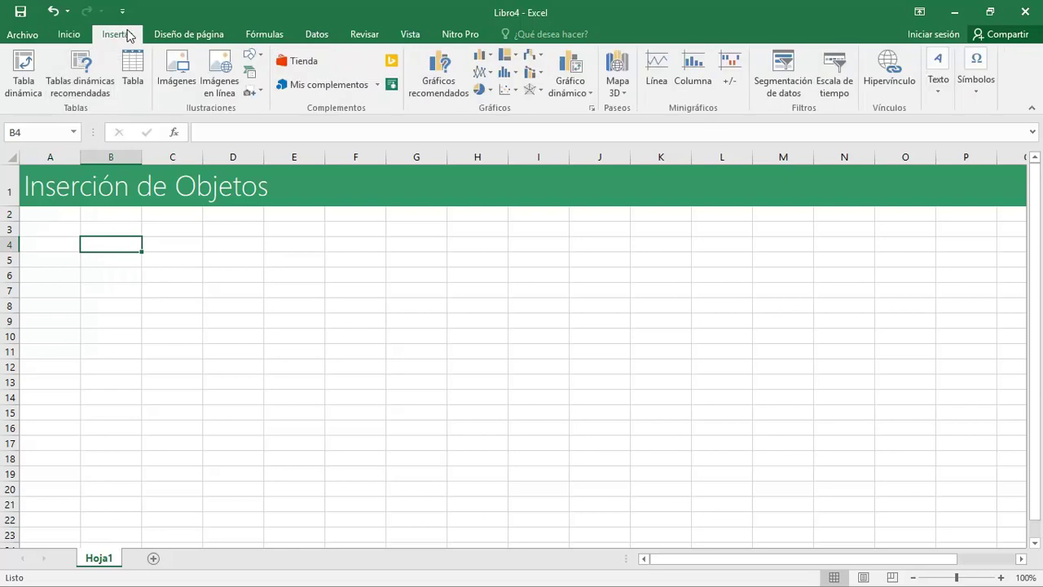
Choose the oval from the Formas gallery's recently used shapes
{"action": "left_click", "coordinate": [259, 59]}
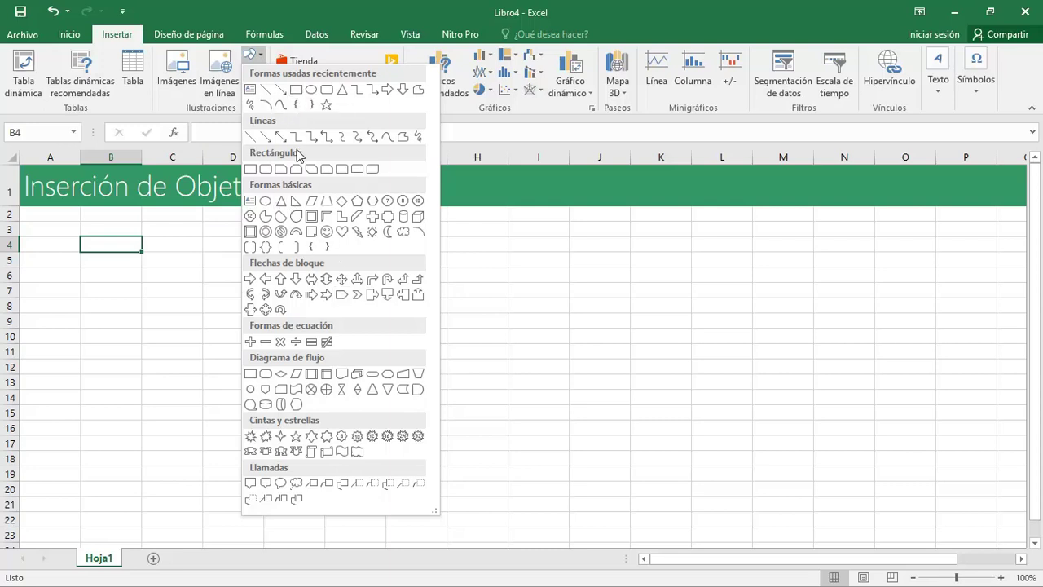
{"action": "left_click", "coordinate": [310, 89]}
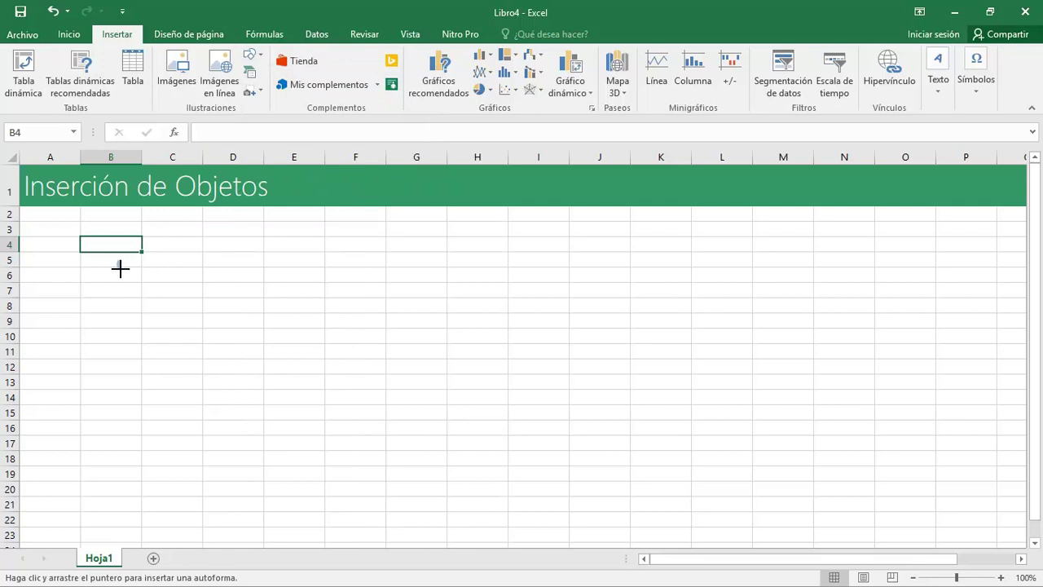
Draw a roughly 5,37 × 5,48 cm circle from about B5 to D15, nudged up-left
{"action": "left_click_drag", "start_coordinate": [120, 268], "coordinate": [300, 392]}
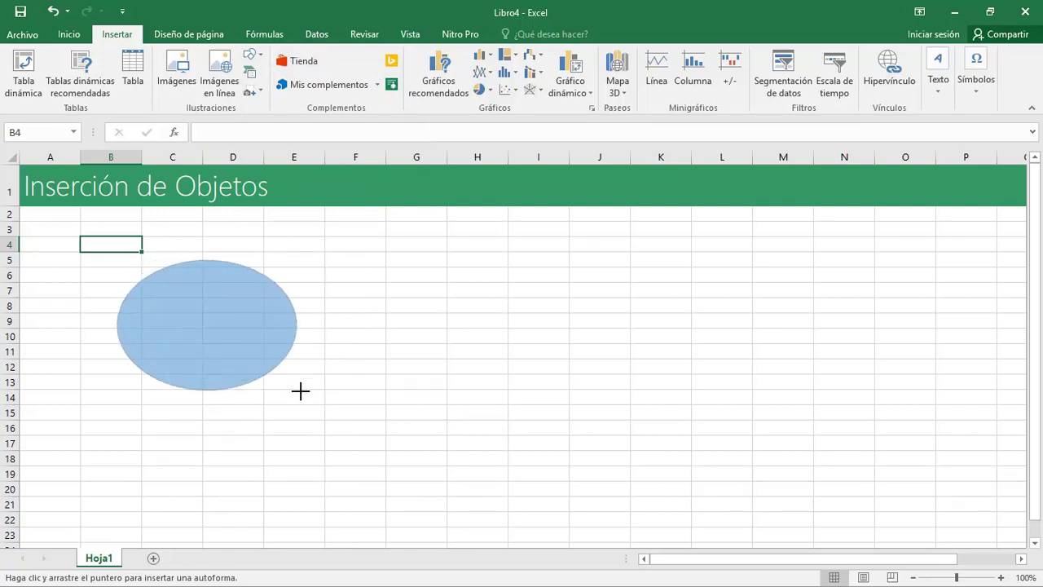
{"action": "left_click_drag", "start_coordinate": [300, 393], "coordinate": [273, 414]}
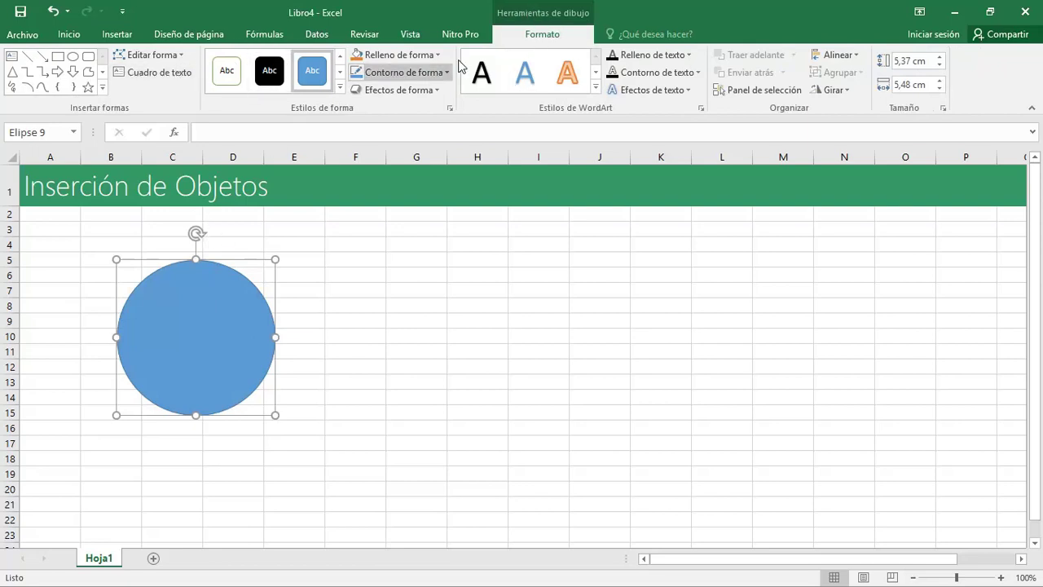
{"action": "mouse_move", "coordinate": [193, 297]}
{"action": "left_mouse_down"}
{"action": "mouse_move", "coordinate": [189, 277]}
{"action": "mouse_move", "coordinate": [188, 290]}
{"action": "left_mouse_up"}
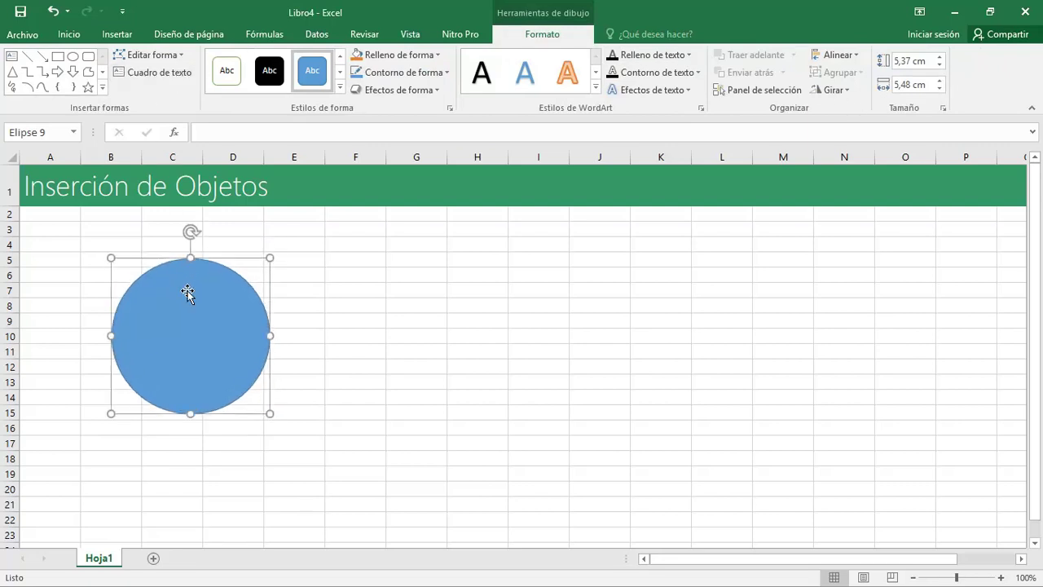
Try blue and black shape styles on the circle, then apply the orange theme style
{"action": "left_click", "coordinate": [340, 89]}
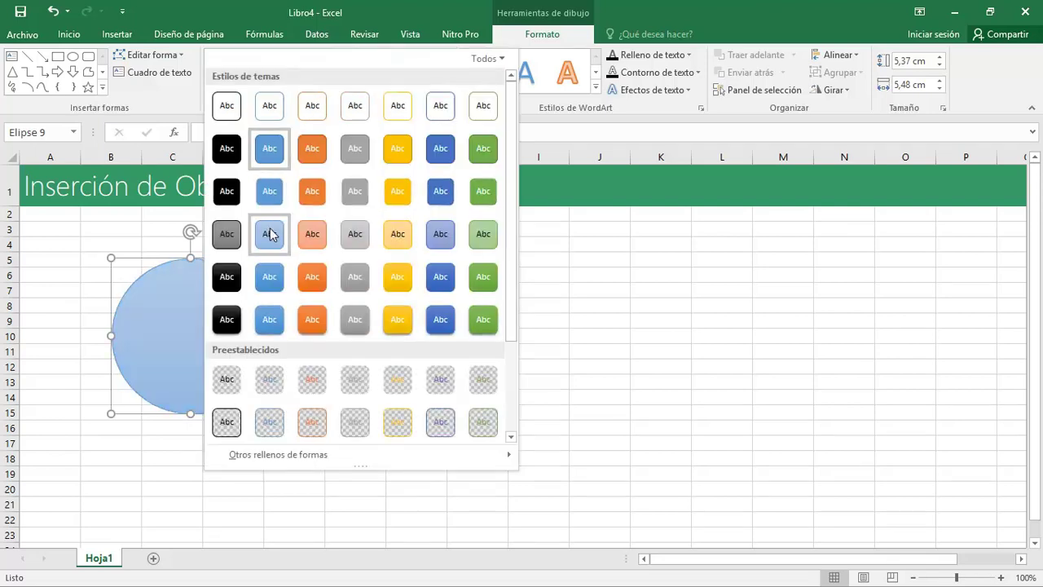
{"action": "left_click", "coordinate": [440, 190]}
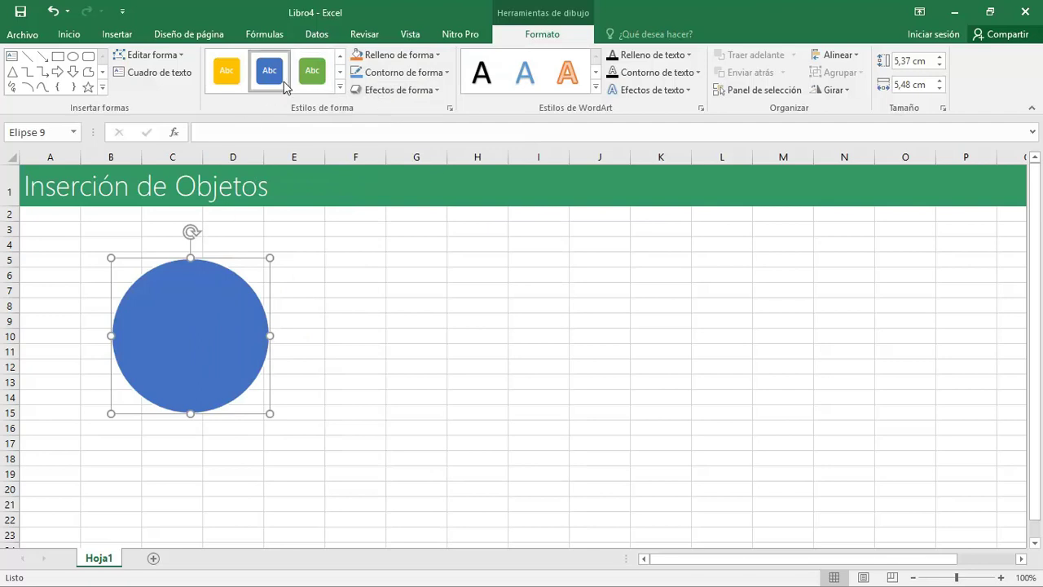
{"action": "left_click", "coordinate": [340, 89]}
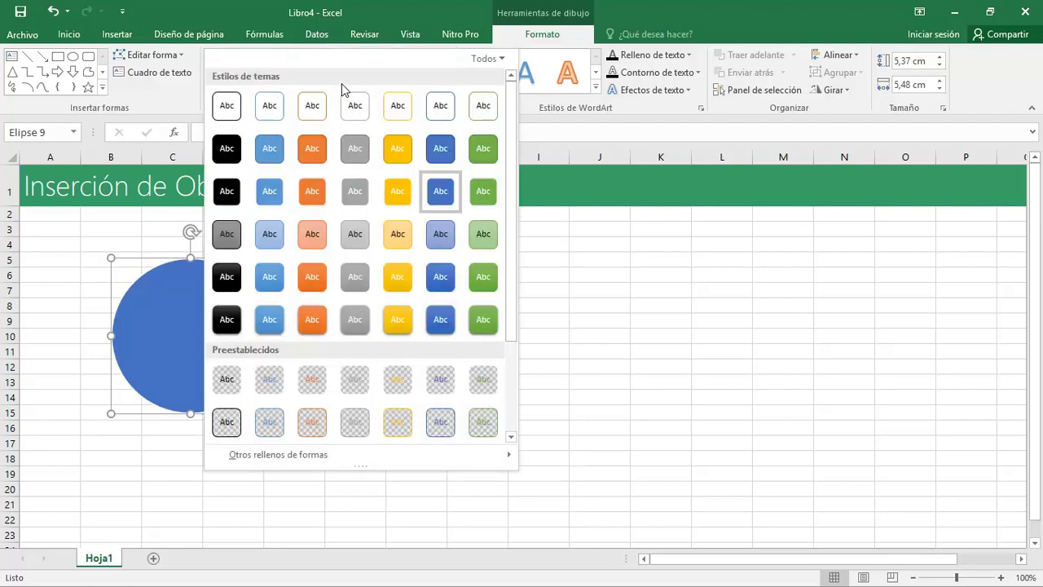
{"action": "left_click", "coordinate": [226, 276]}
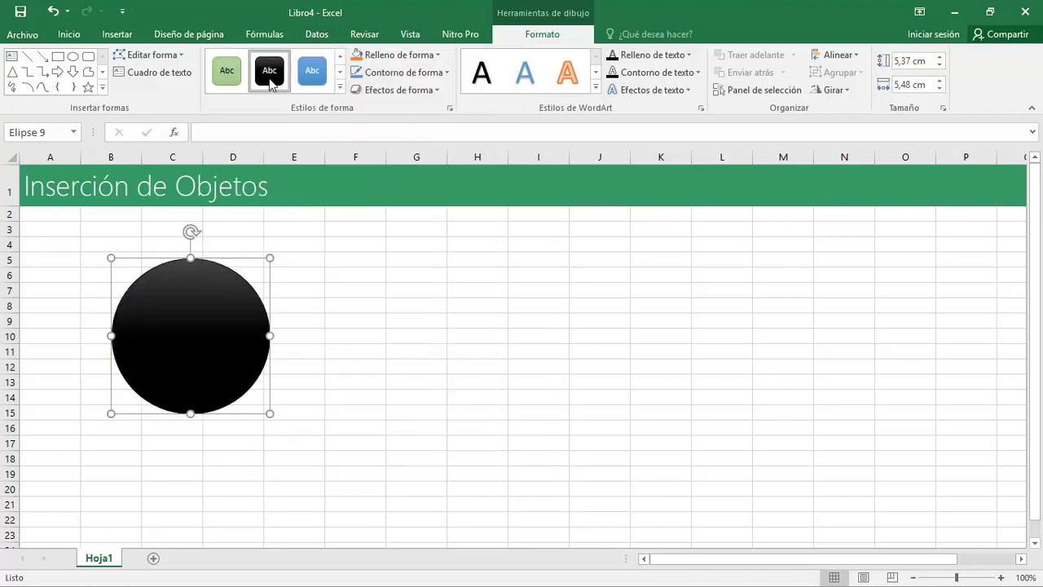
{"action": "left_click", "coordinate": [340, 89]}
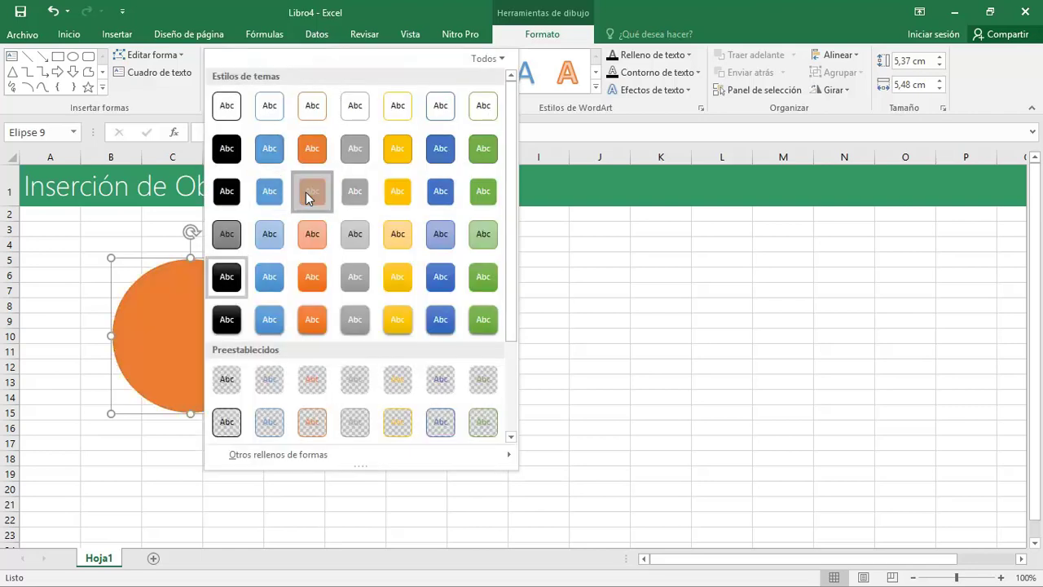
{"action": "left_click", "coordinate": [305, 192]}
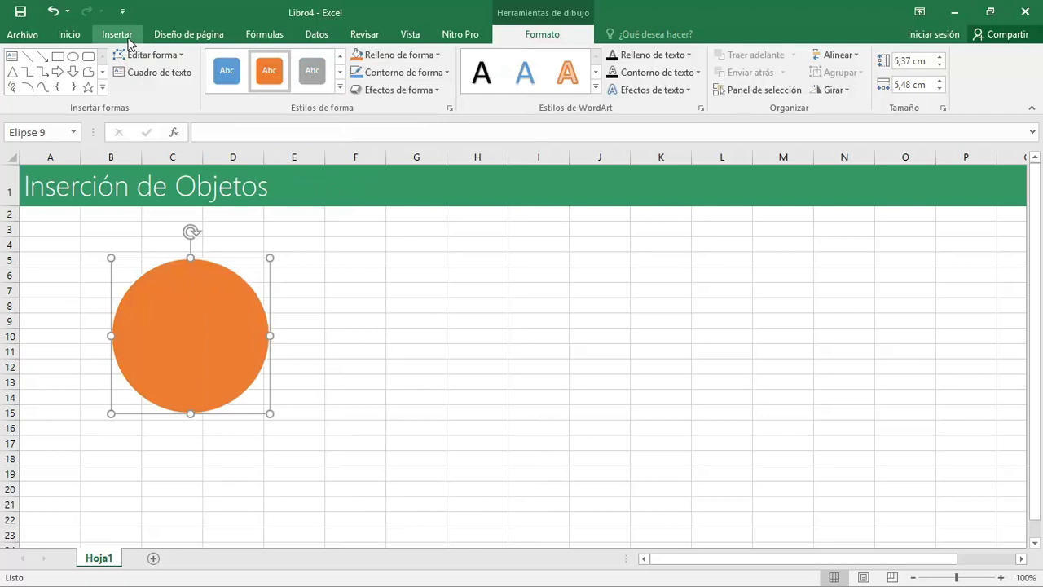
{"action": "left_click", "coordinate": [118, 34]}
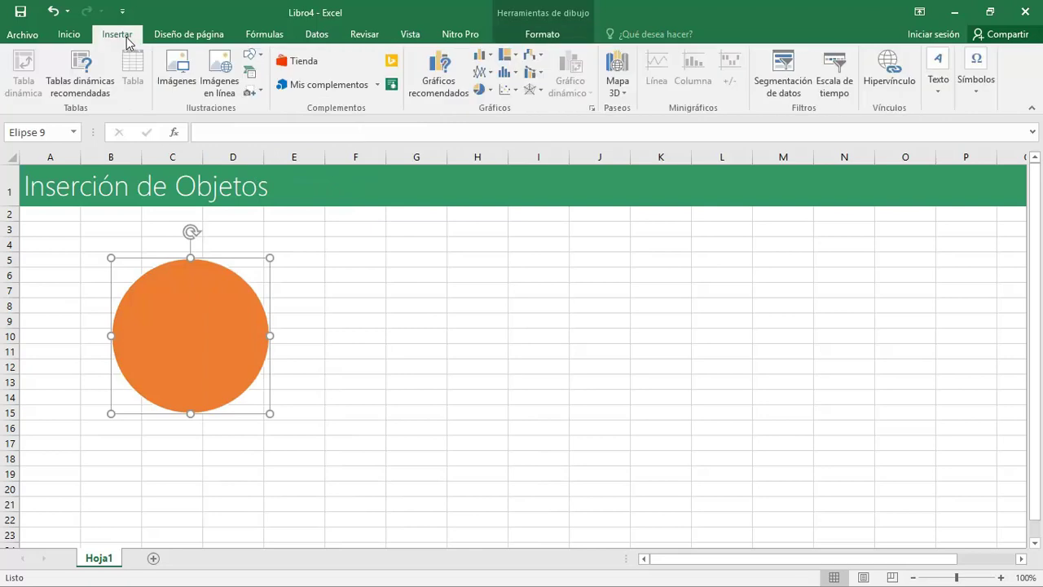
Draw a rounded rectangle right of the circle, sized 1,59 × 8,36 cm across columns F to I
{"action": "left_click", "coordinate": [252, 56]}
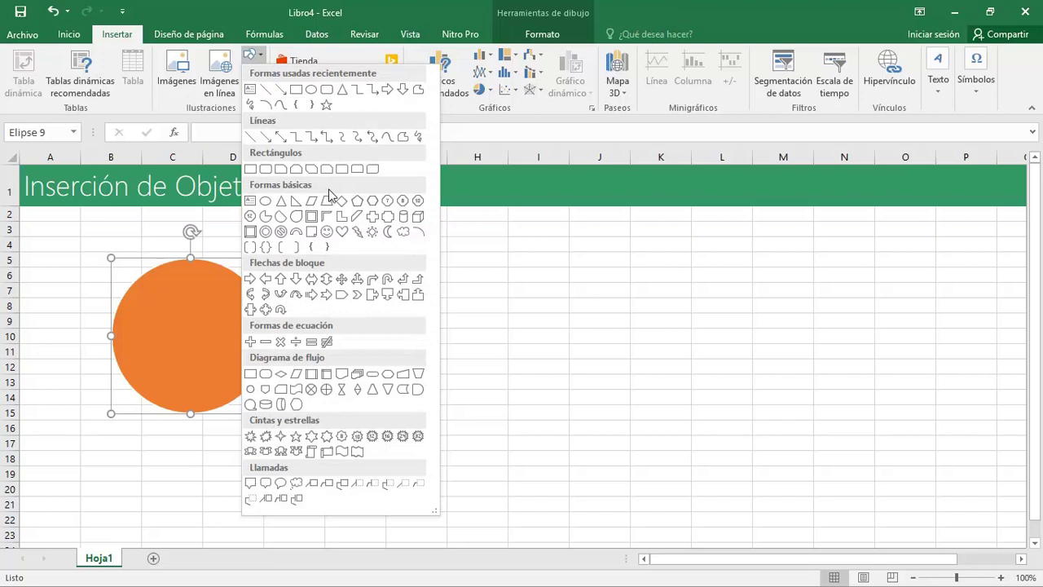
{"action": "left_click", "coordinate": [267, 172]}
{"action": "left_click_drag", "start_coordinate": [325, 249], "coordinate": [614, 298]}
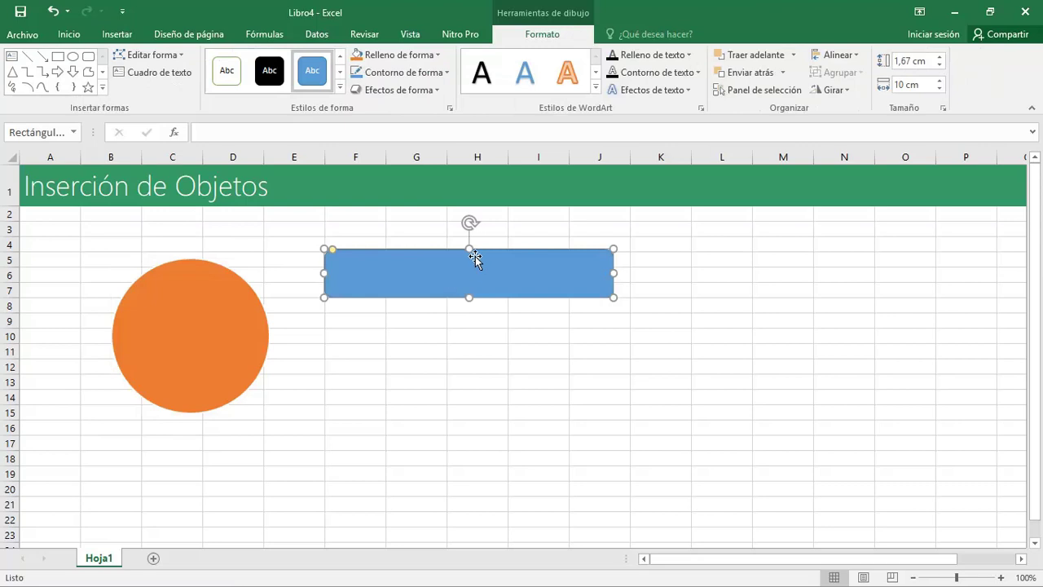
{"action": "left_click_drag", "start_coordinate": [614, 297], "coordinate": [576, 283]}
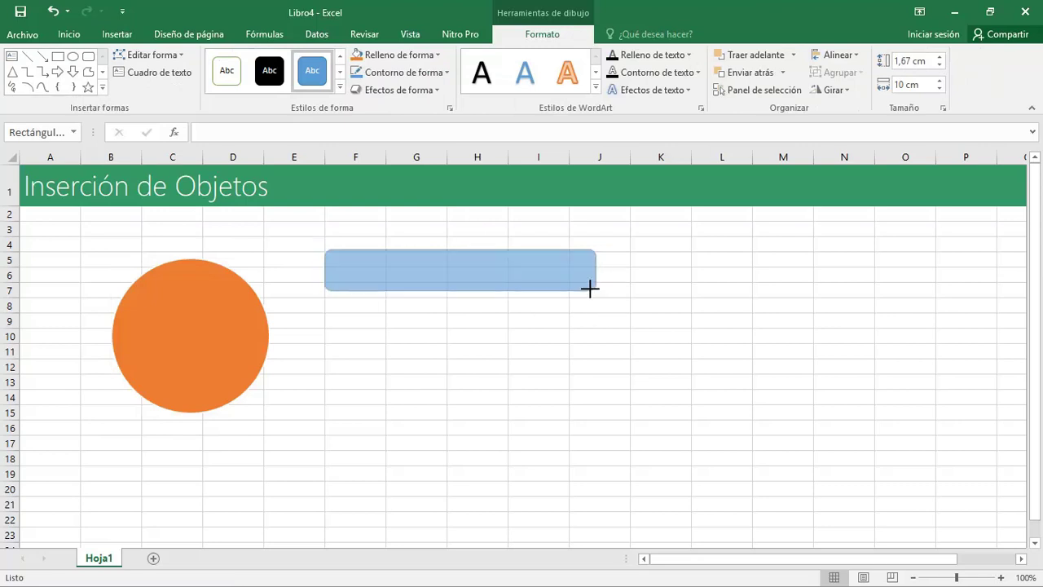
{"action": "left_click_drag", "start_coordinate": [447, 283], "coordinate": [450, 295]}
{"action": "left_click_drag", "start_coordinate": [576, 271], "coordinate": [567, 272]}
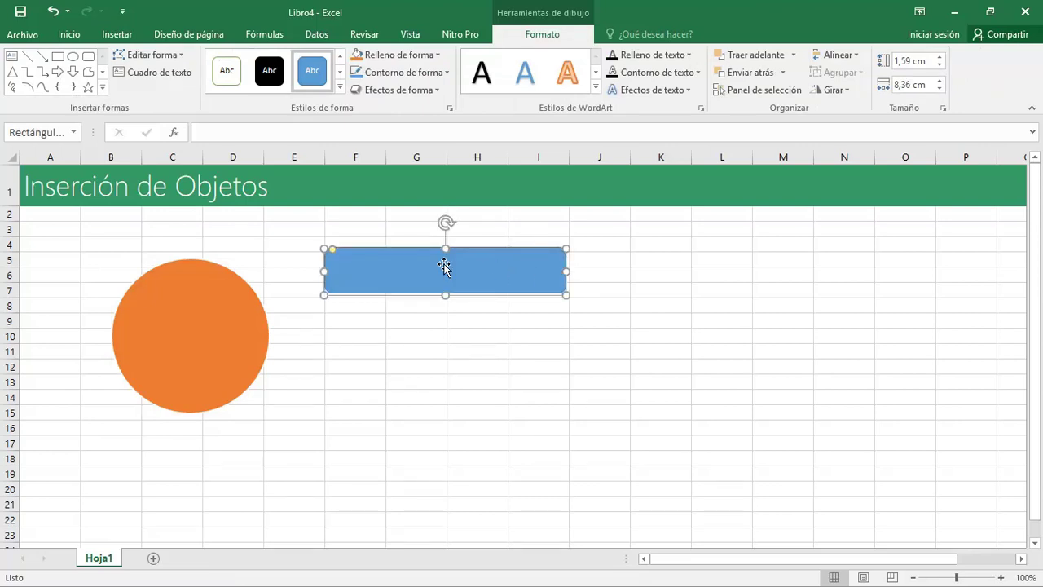
Try a light green fill on the rectangle, then set it to Sin relleno
{"action": "left_click_drag", "start_coordinate": [444, 258], "coordinate": [438, 247]}
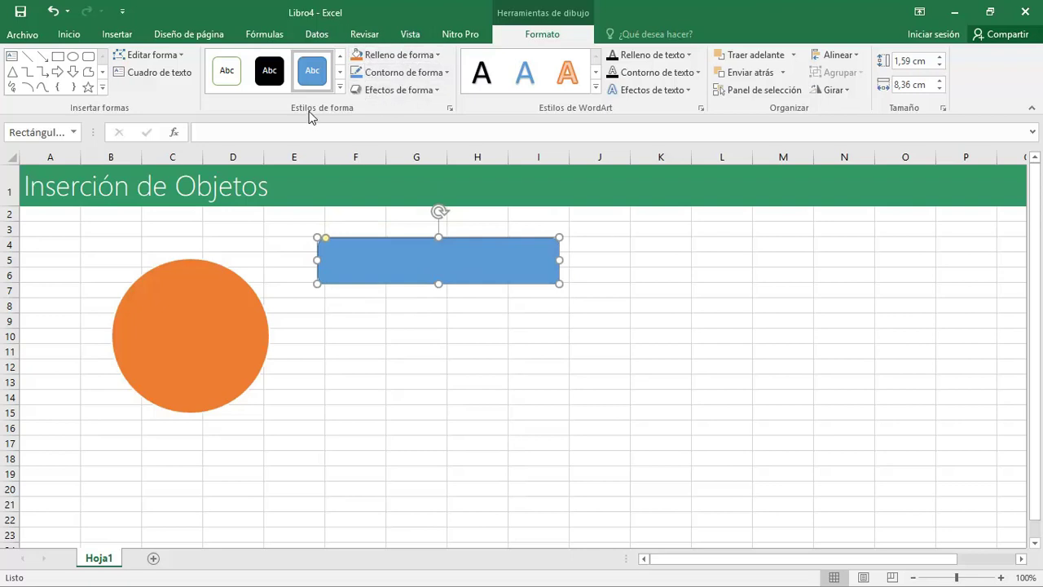
{"action": "left_click", "coordinate": [436, 54]}
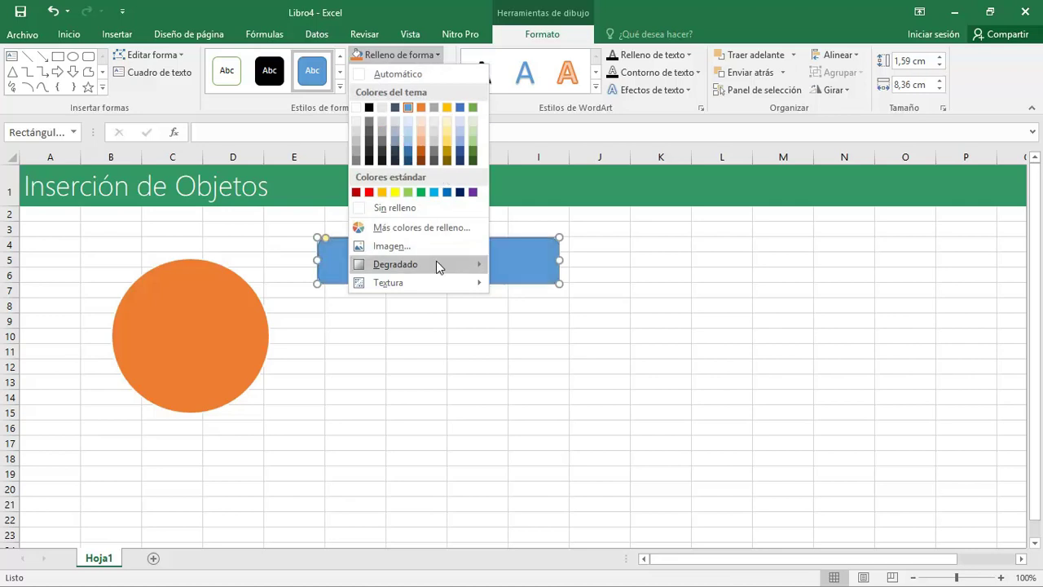
{"action": "mouse_move", "coordinate": [436, 261]}
{"action": "left_click", "coordinate": [469, 142]}
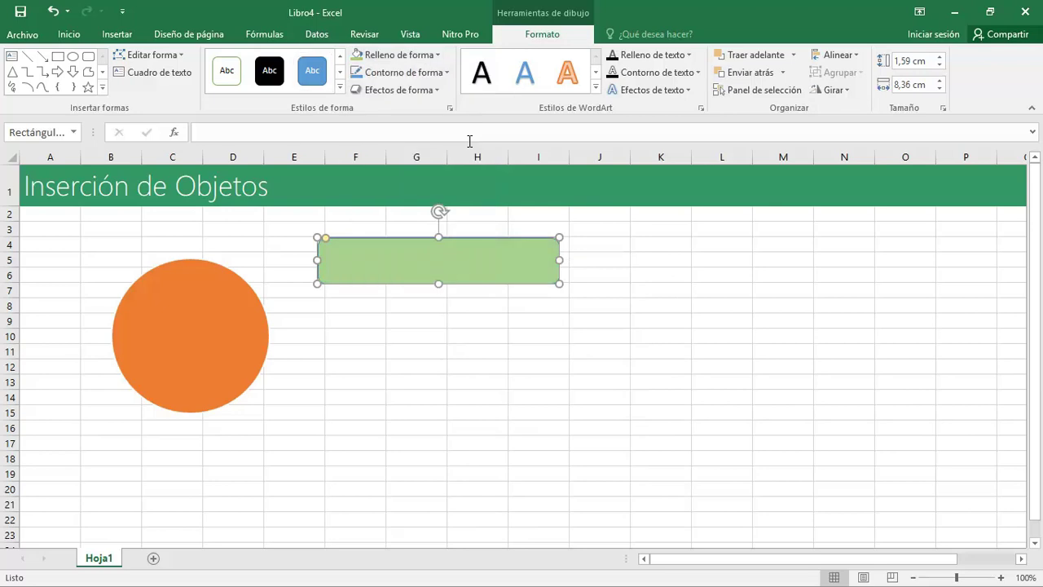
{"action": "left_click", "coordinate": [427, 56]}
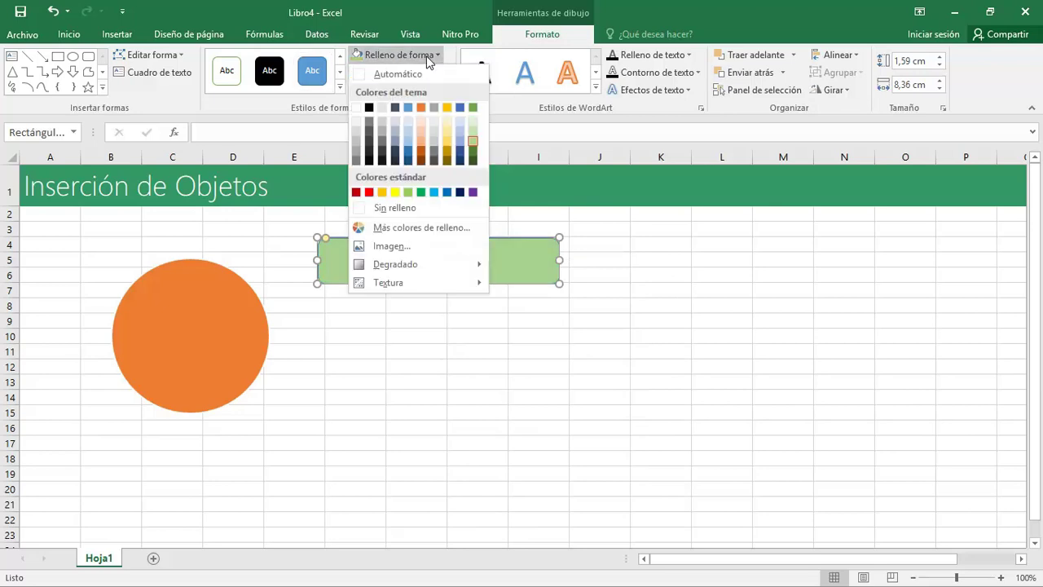
{"action": "left_click", "coordinate": [382, 208]}
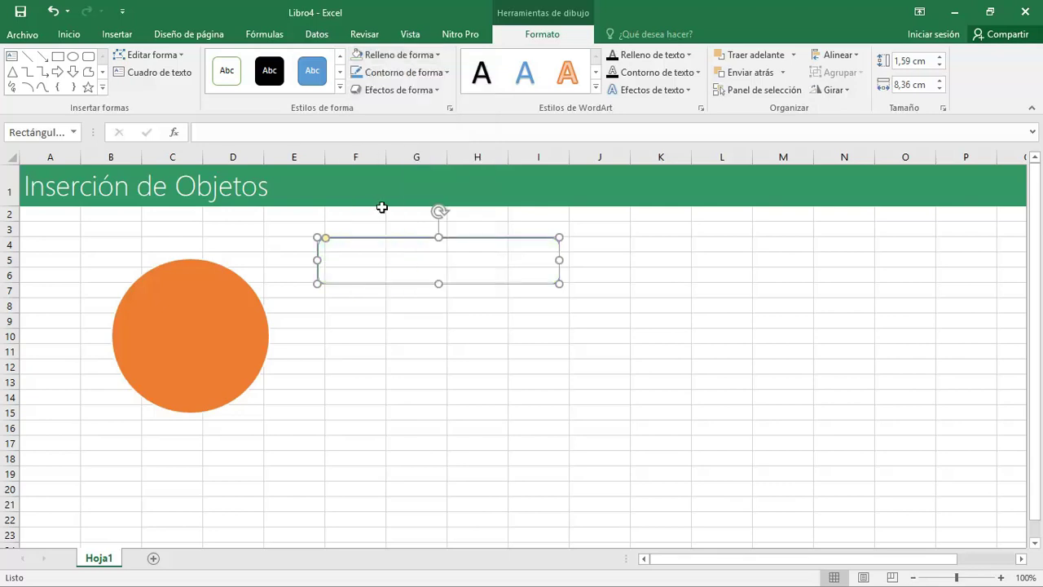
Move the rectangle and enlarge it to 2,36 × 8,97 cm, down to row 8 and out to column J
{"action": "mouse_move", "coordinate": [419, 245]}
{"action": "left_mouse_down"}
{"action": "mouse_move", "coordinate": [441, 271]}
{"action": "mouse_move", "coordinate": [429, 236]}
{"action": "left_mouse_up"}
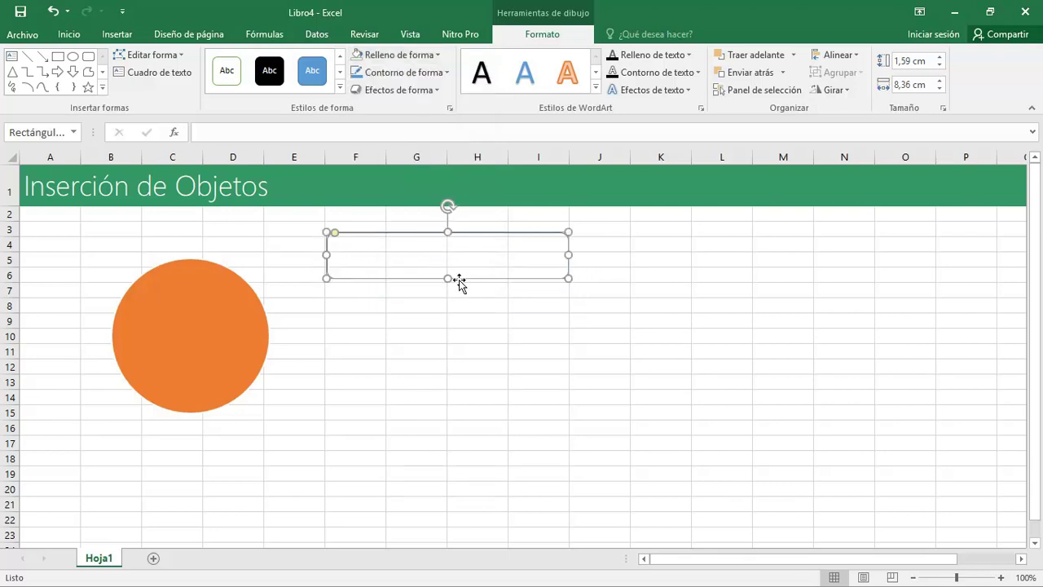
{"action": "left_click_drag", "start_coordinate": [449, 278], "coordinate": [447, 300]}
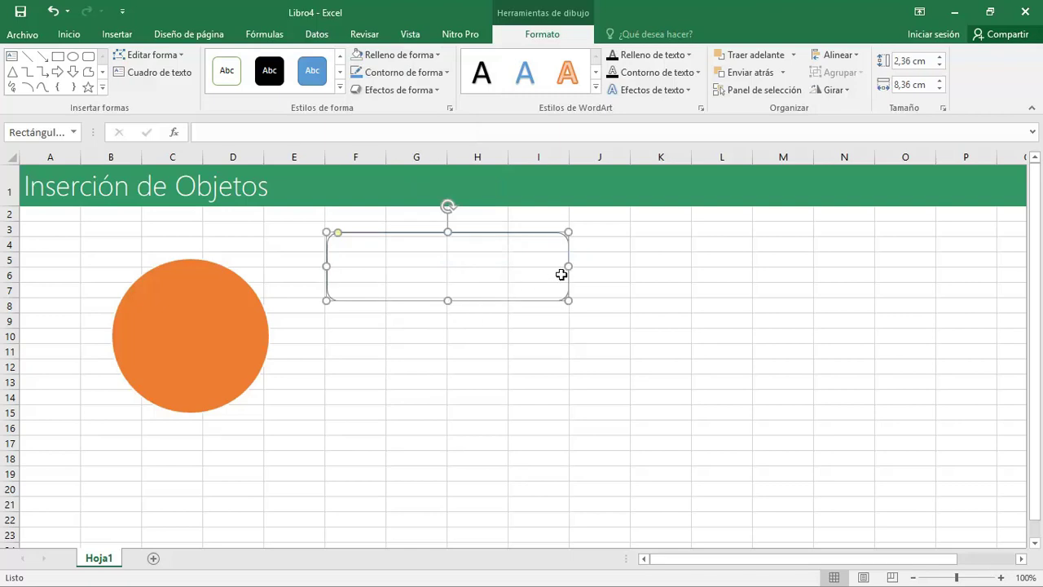
{"action": "left_click_drag", "start_coordinate": [568, 267], "coordinate": [586, 269]}
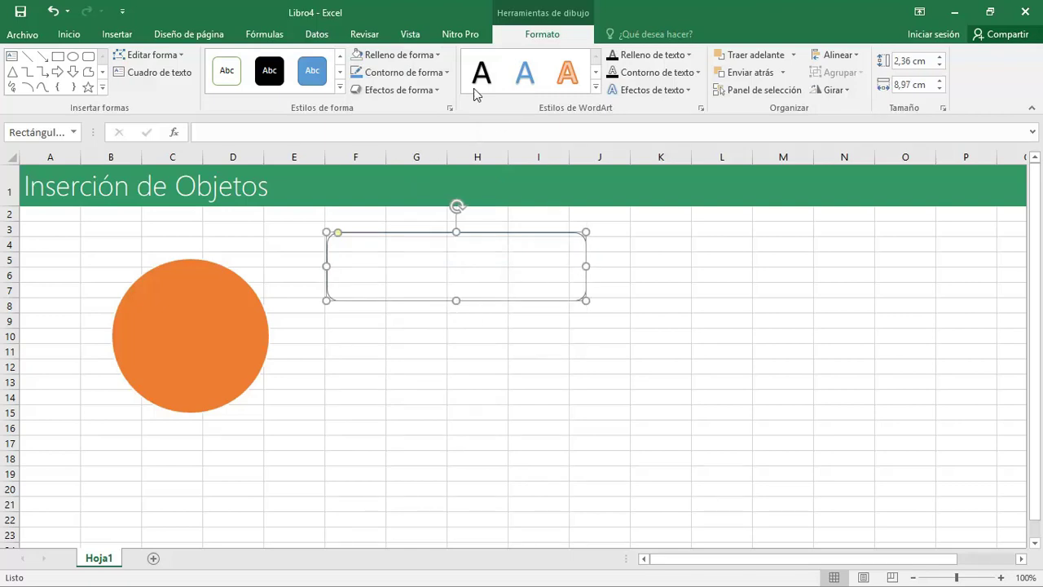
Thicken the rectangle's outline to 2¼ pto
{"action": "left_click", "coordinate": [435, 69]}
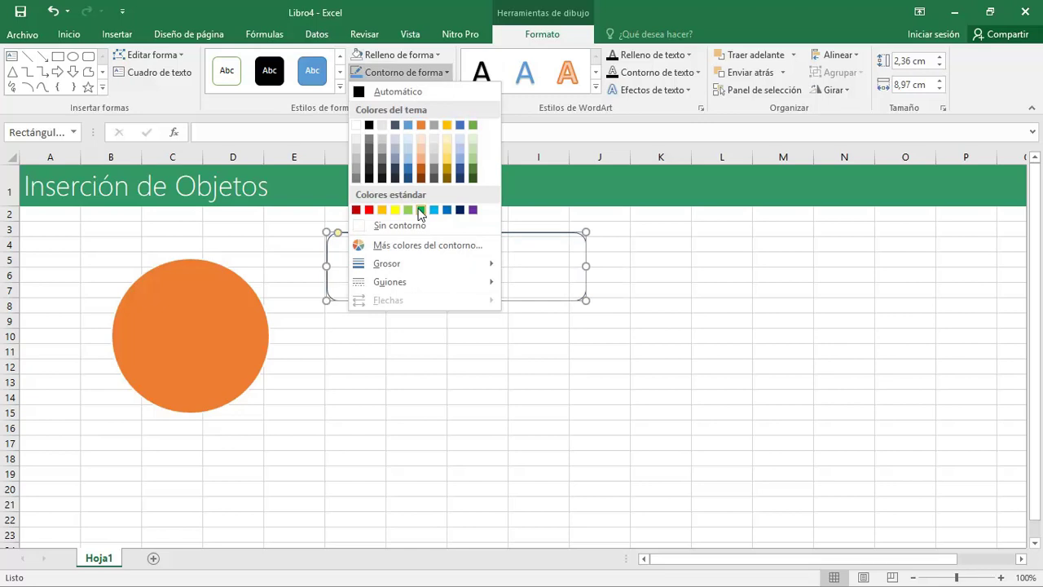
{"action": "mouse_move", "coordinate": [420, 273]}
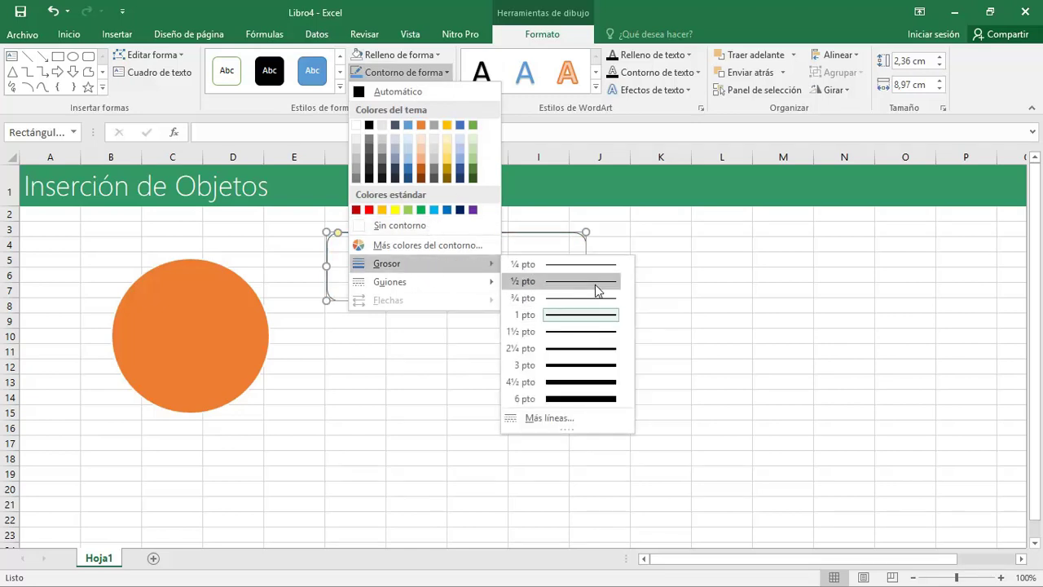
{"action": "left_click", "coordinate": [587, 356]}
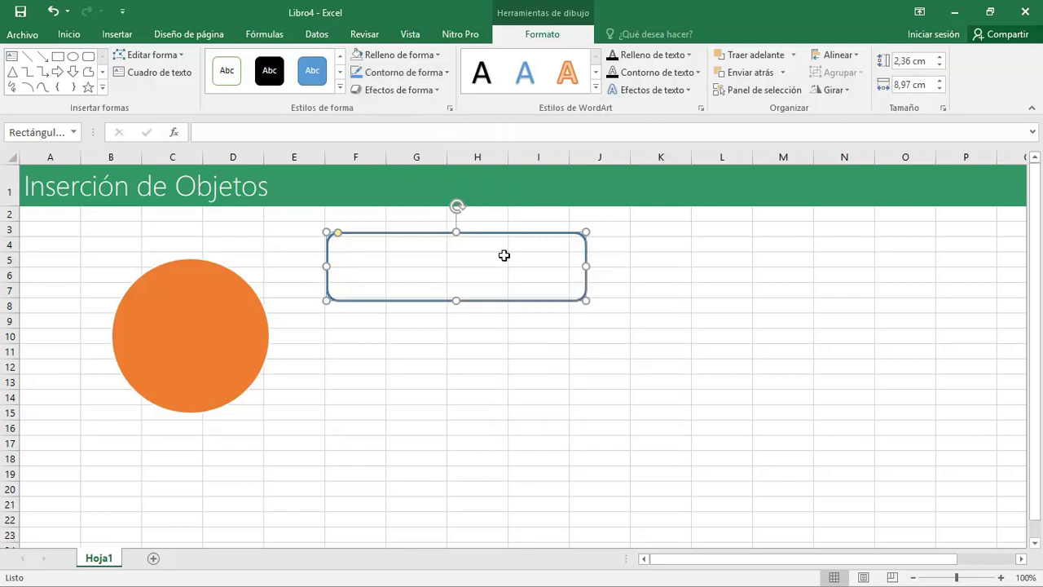
Switch the rectangle's outline to a dashed Guiones style
{"action": "left_click", "coordinate": [440, 72]}
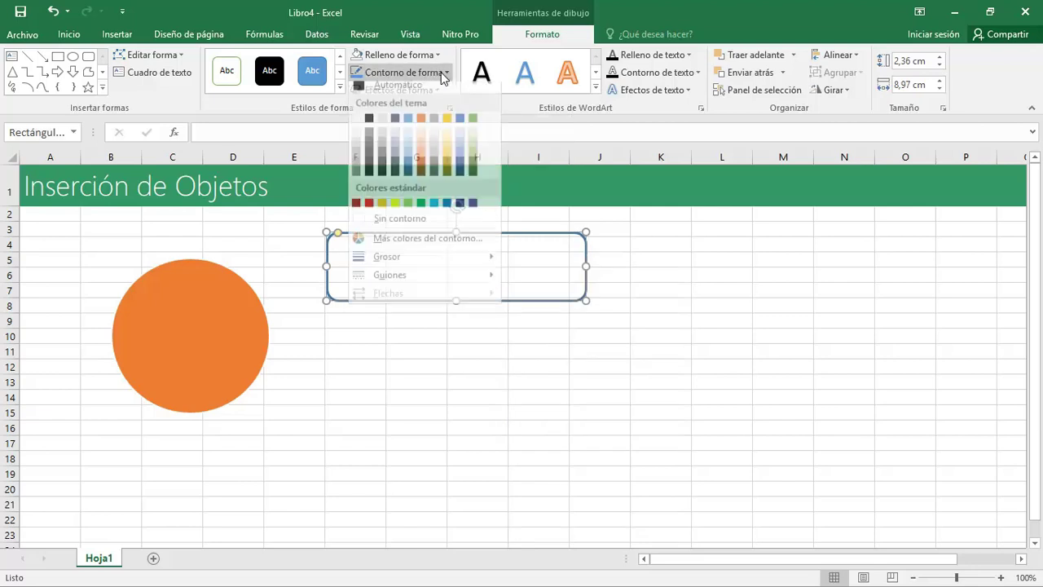
{"action": "mouse_move", "coordinate": [470, 285]}
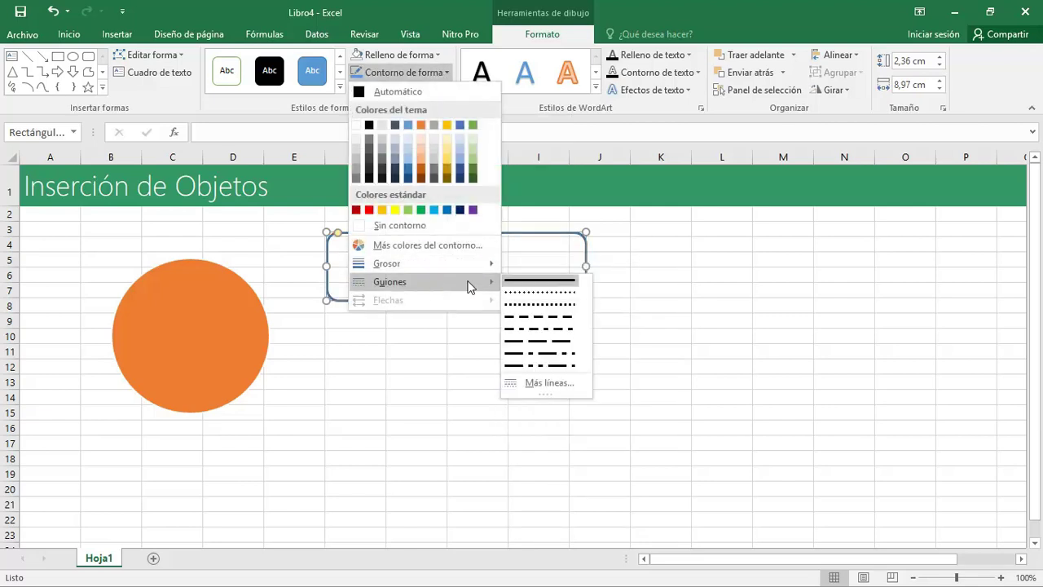
{"action": "left_click", "coordinate": [544, 316]}
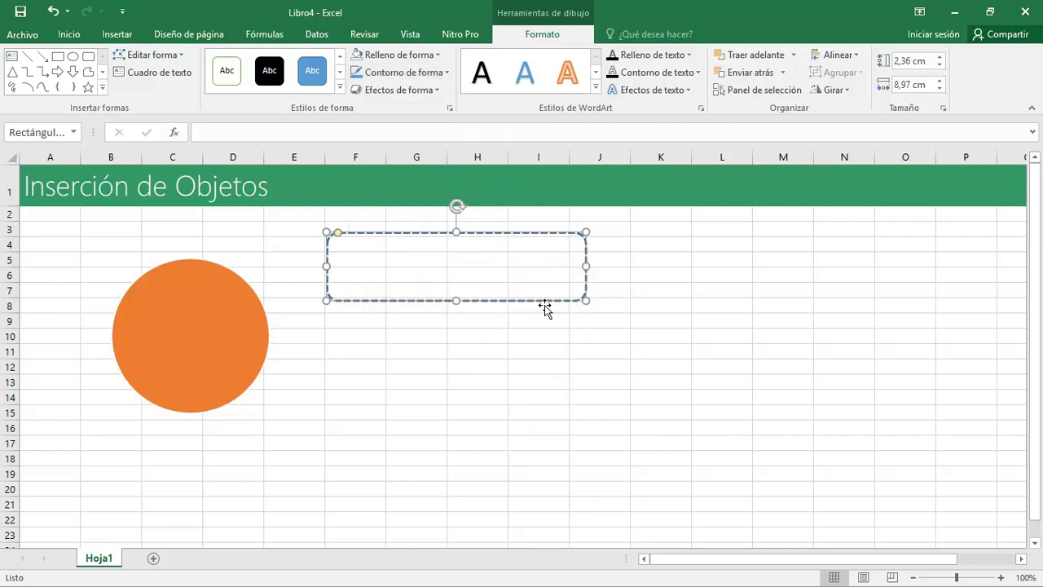
{"action": "left_click", "coordinate": [601, 301]}
{"action": "left_click", "coordinate": [583, 280]}
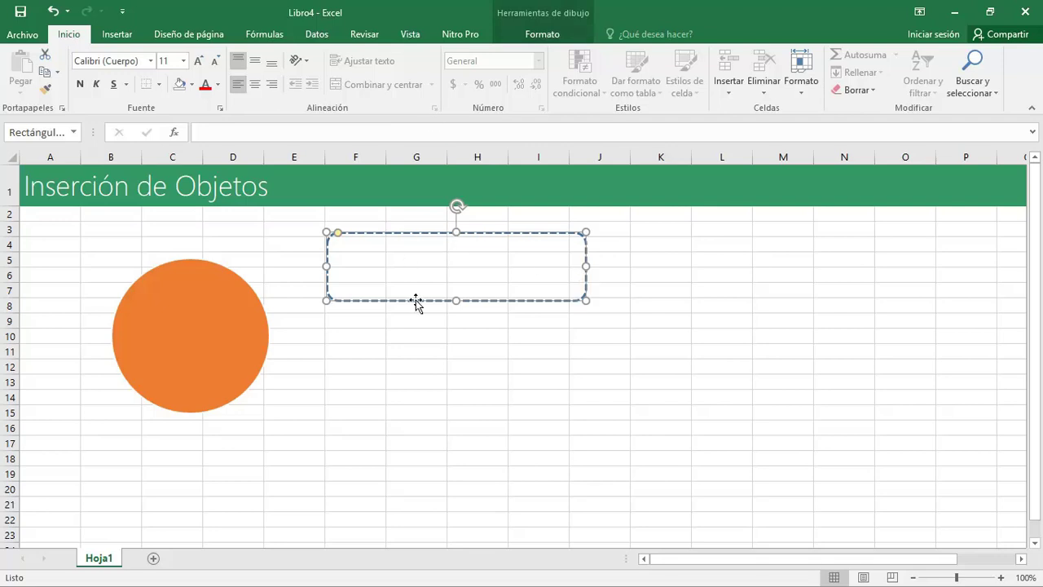
{"action": "left_click", "coordinate": [532, 38]}
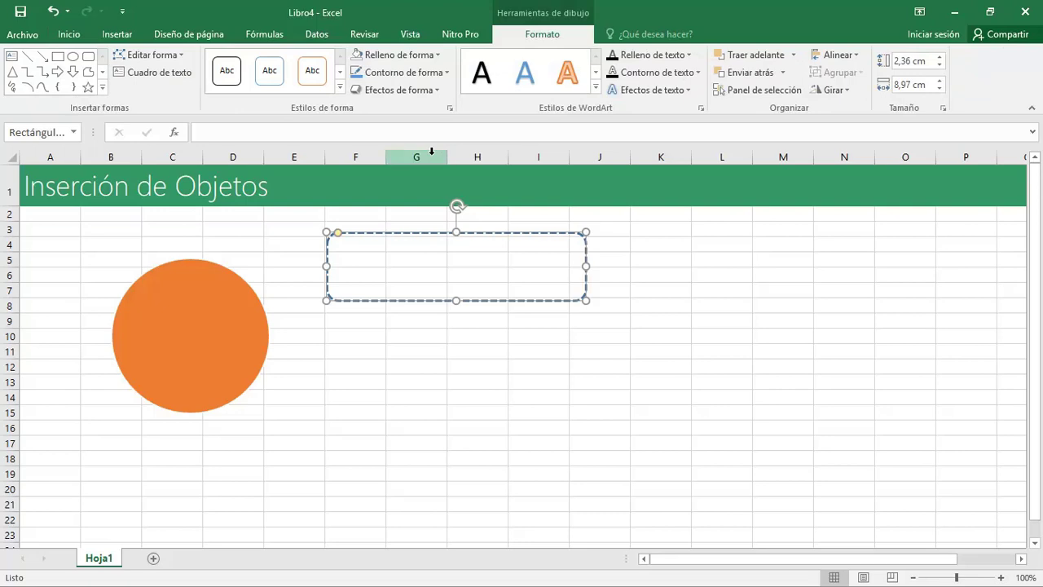
Add an Exterior drop shadow to the orange circle and place it left of the dashed rectangle
{"action": "left_click", "coordinate": [244, 287]}
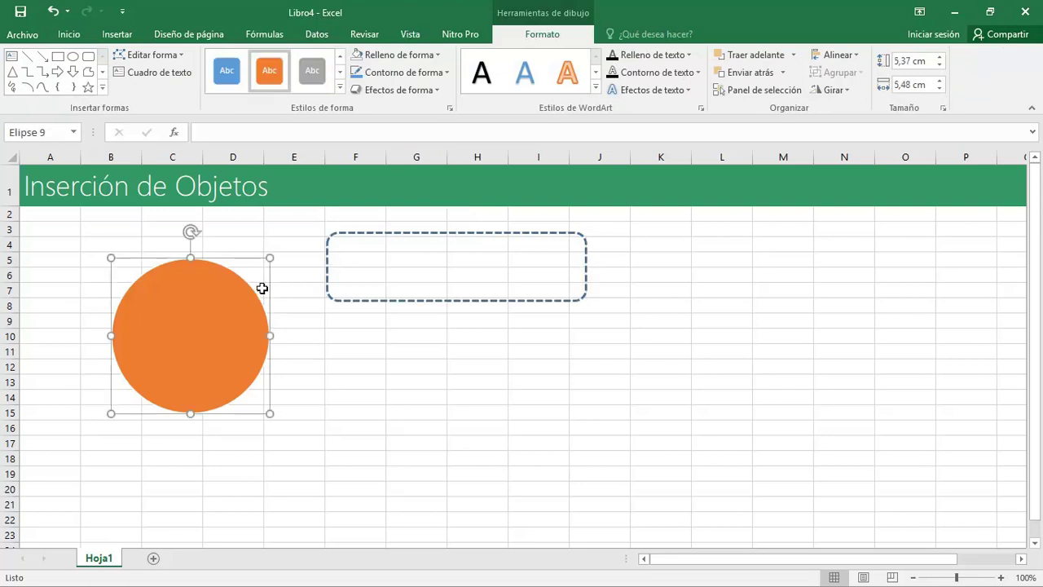
{"action": "left_click", "coordinate": [430, 88]}
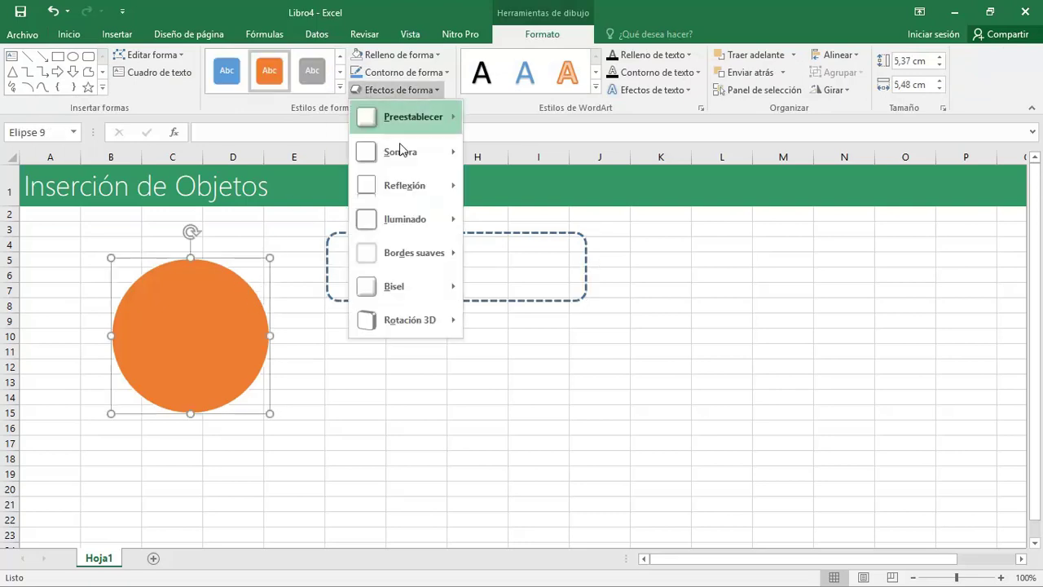
{"action": "mouse_move", "coordinate": [407, 153]}
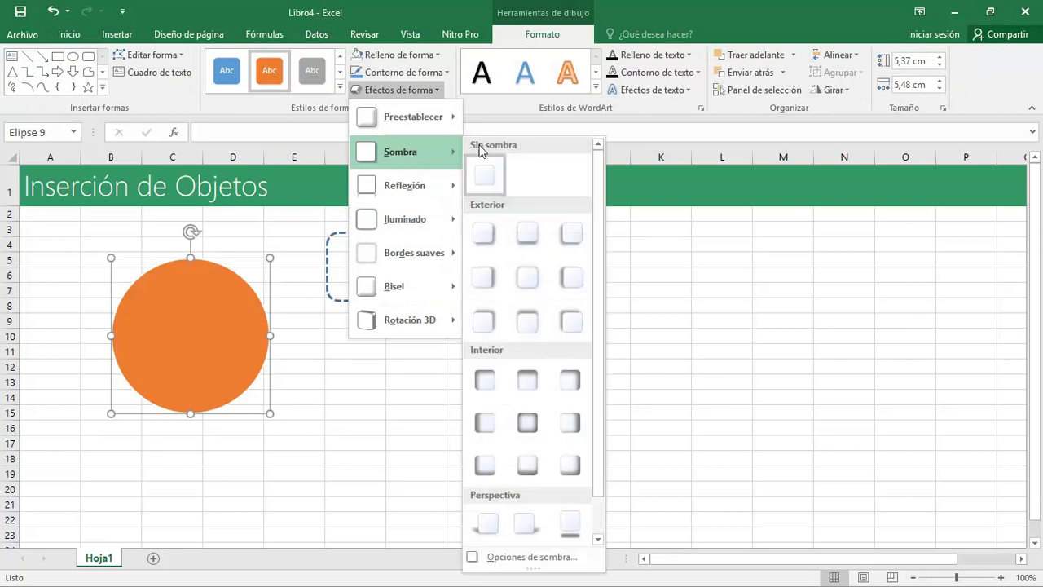
{"action": "left_click", "coordinate": [530, 232]}
{"action": "left_click_drag", "start_coordinate": [218, 323], "coordinate": [337, 342]}
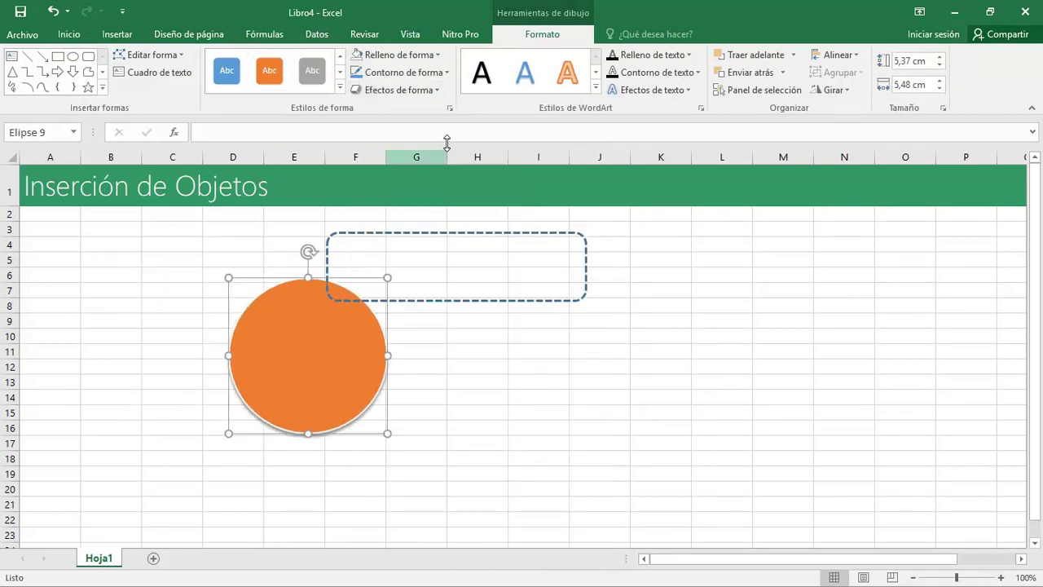
{"action": "left_click", "coordinate": [410, 91]}
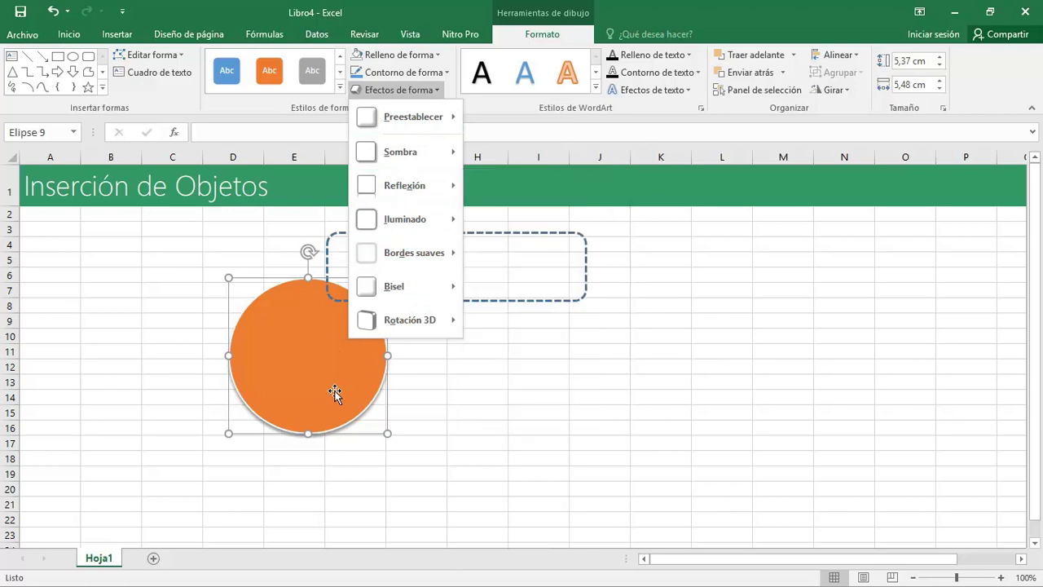
{"action": "left_click", "coordinate": [445, 407]}
{"action": "mouse_move", "coordinate": [207, 311]}
{"action": "left_mouse_down"}
{"action": "mouse_move", "coordinate": [234, 317]}
{"action": "mouse_move", "coordinate": [195, 326]}
{"action": "left_mouse_up"}
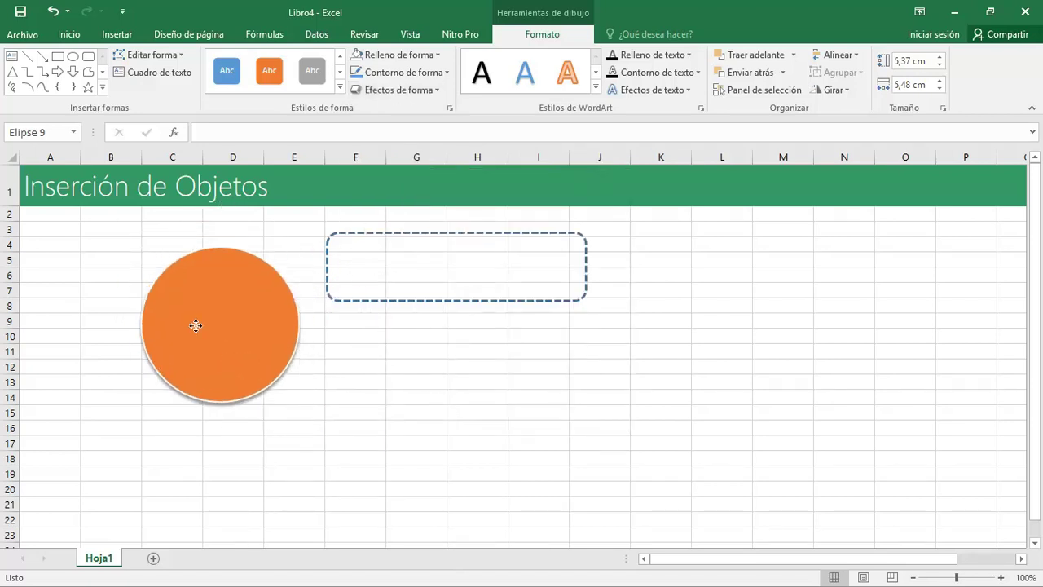
Nudge the dashed rectangle slightly right and down so it spans roughly columns F to J
{"action": "left_click", "coordinate": [373, 256]}
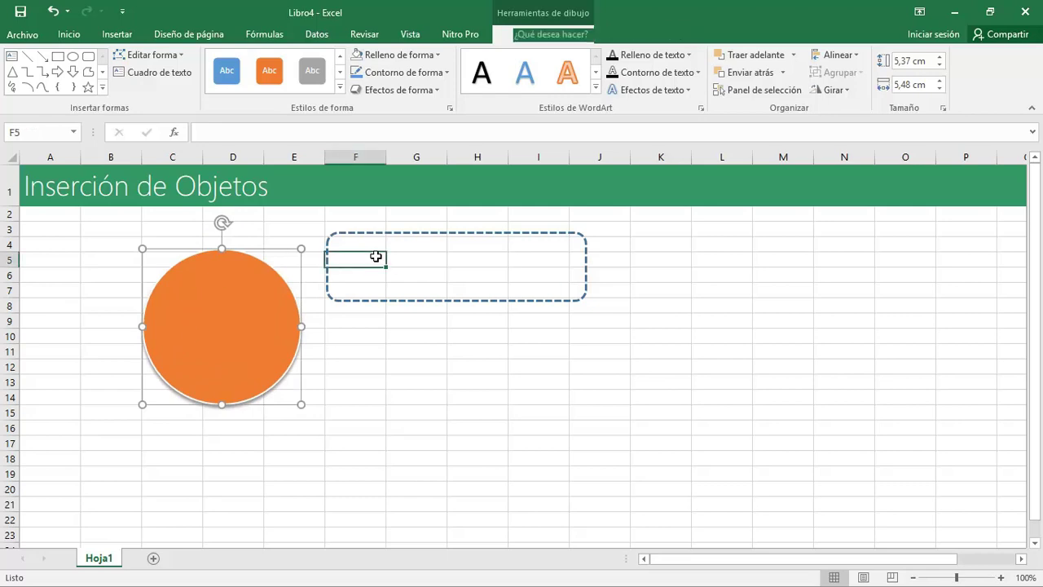
{"action": "left_click", "coordinate": [361, 234]}
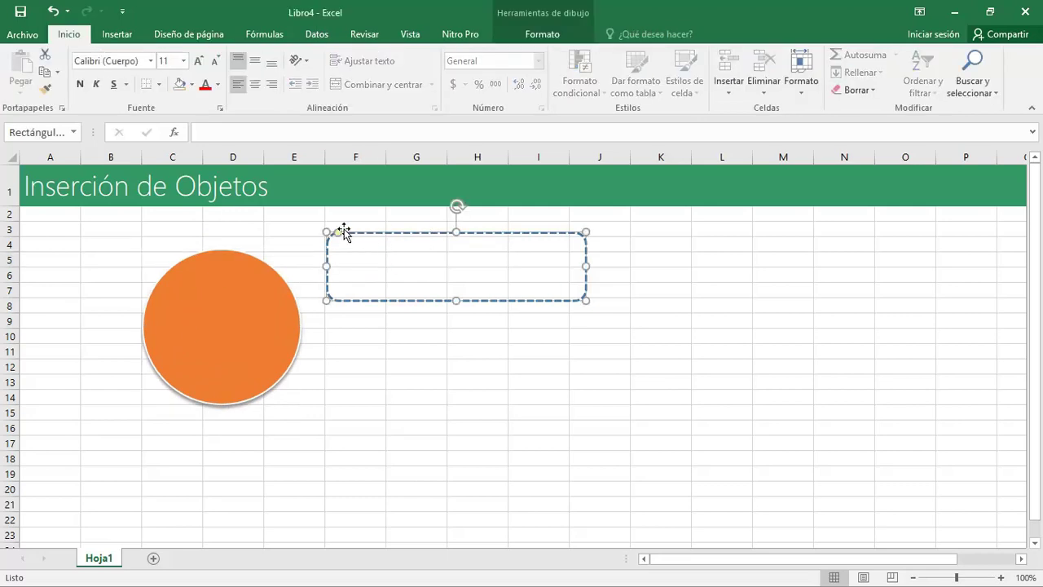
{"action": "left_click", "coordinate": [356, 319]}
{"action": "left_click", "coordinate": [374, 236]}
{"action": "left_click_drag", "start_coordinate": [422, 235], "coordinate": [427, 239]}
{"action": "right_click", "coordinate": [424, 247]}
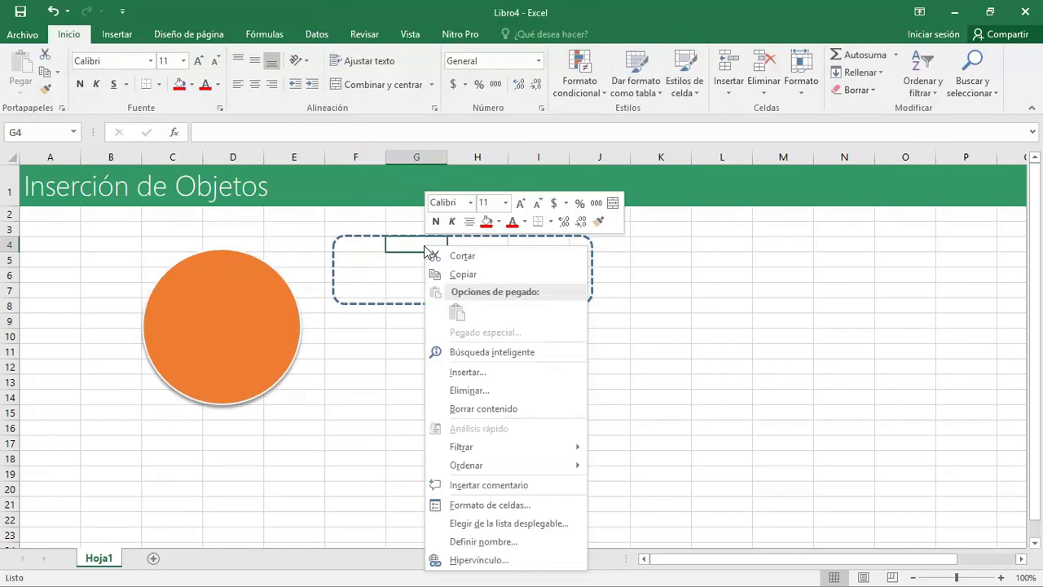
{"action": "key", "text": "Escape"}
{"action": "left_click", "coordinate": [398, 301]}
{"action": "right_click", "coordinate": [401, 304]}
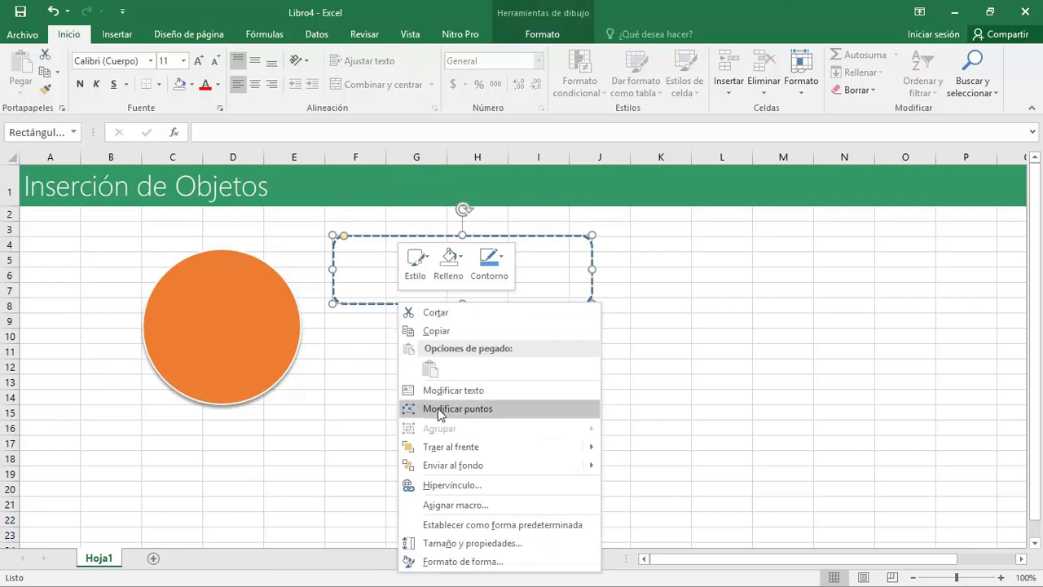
{"action": "key", "text": "Escape"}
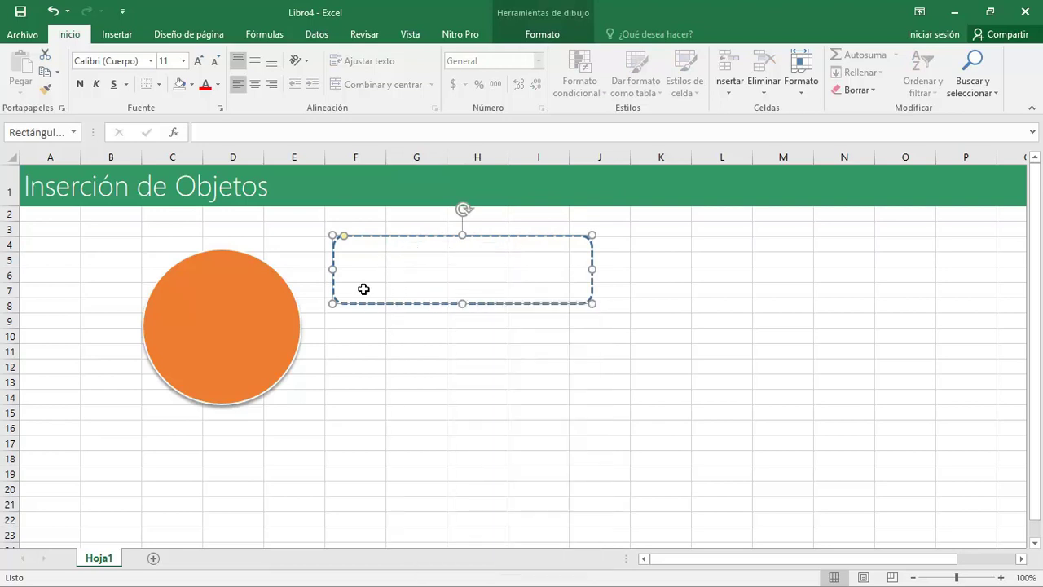
Select the text 'Texto dentro de la Imagen' inside the orange circle
{"action": "left_click", "coordinate": [253, 299]}
{"action": "right_click", "coordinate": [253, 302]}
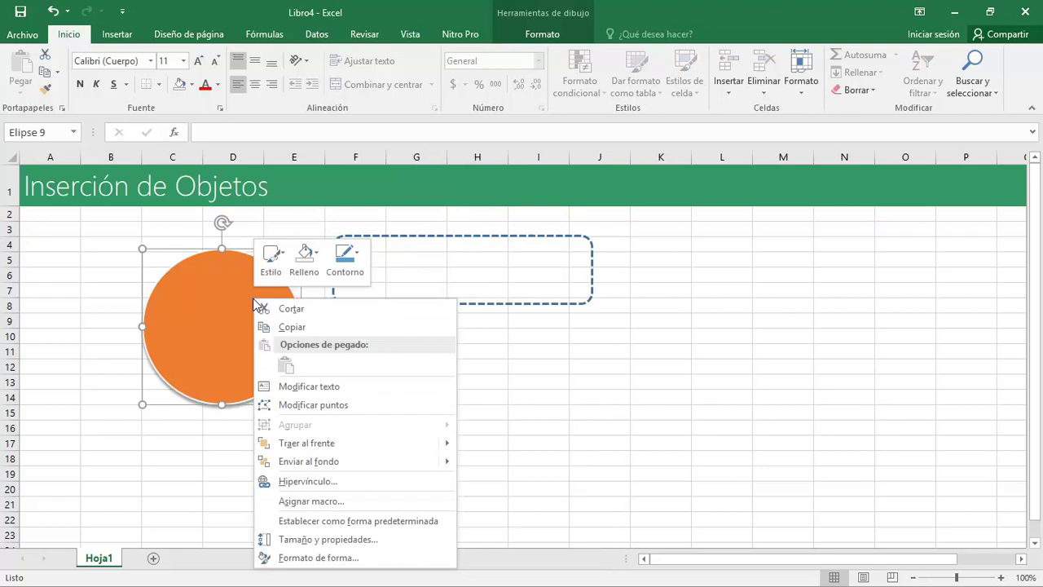
{"action": "key", "text": "Escape"}
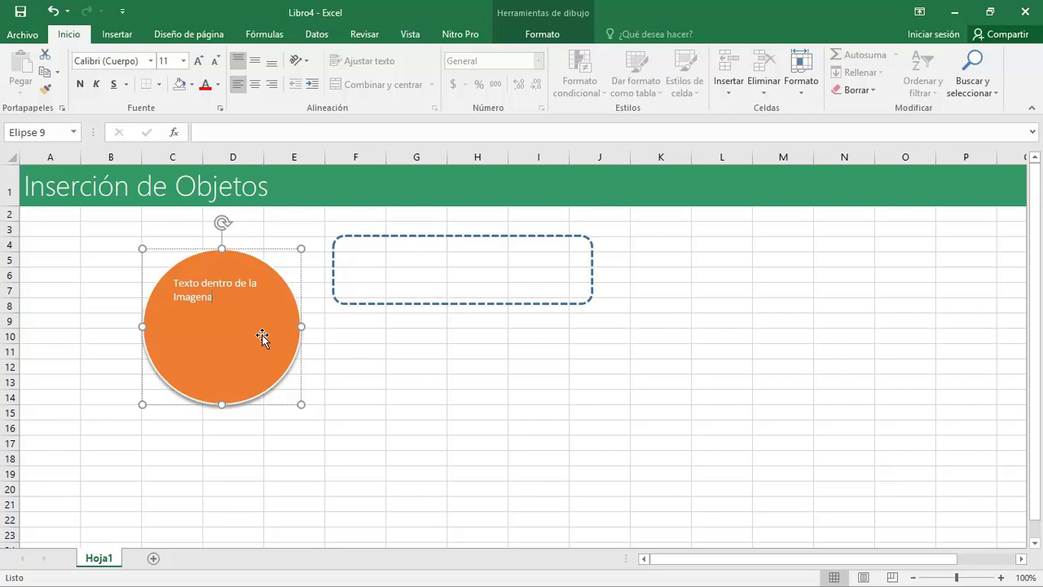
{"action": "double_click", "coordinate": [212, 289]}
{"action": "left_click", "coordinate": [211, 298]}
{"action": "left_click_drag", "start_coordinate": [211, 299], "coordinate": [153, 284]}
Enlarge the circle's text to font size 16
{"action": "left_click", "coordinate": [198, 63]}
{"action": "left_click", "coordinate": [198, 62]}
{"action": "left_click", "coordinate": [198, 63]}
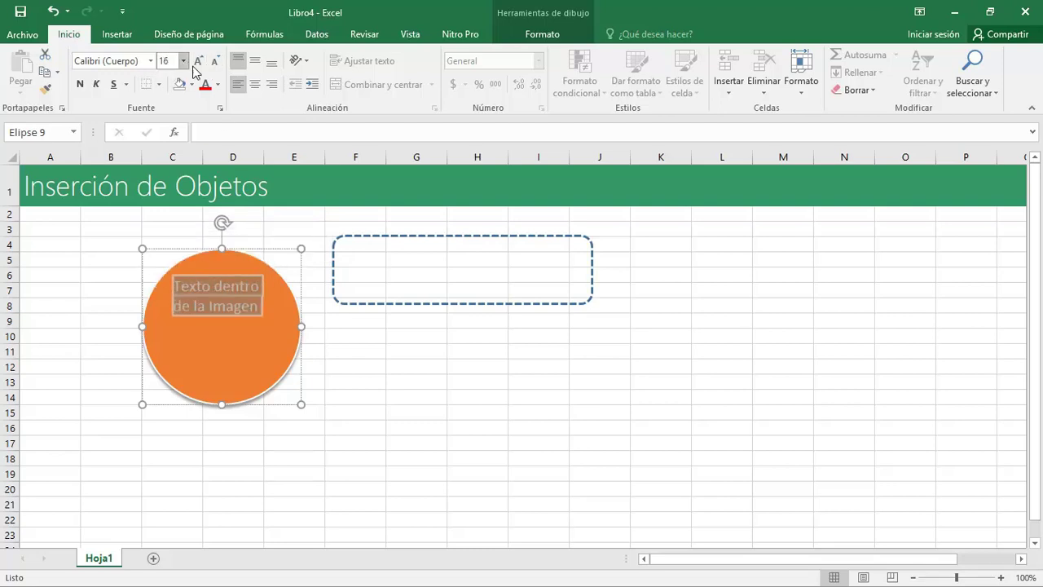
{"action": "left_click", "coordinate": [225, 323]}
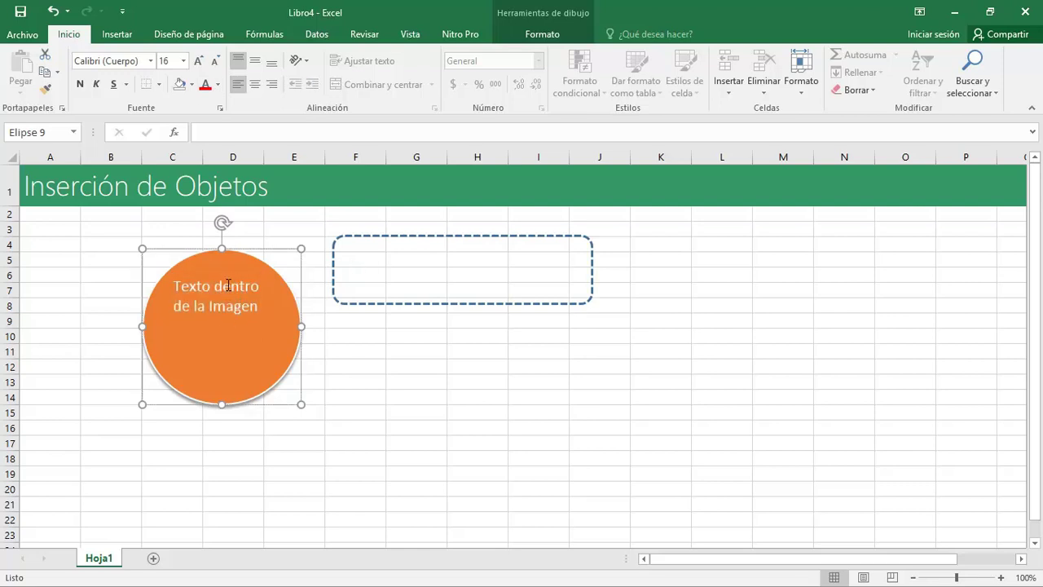
{"action": "left_click", "coordinate": [383, 236]}
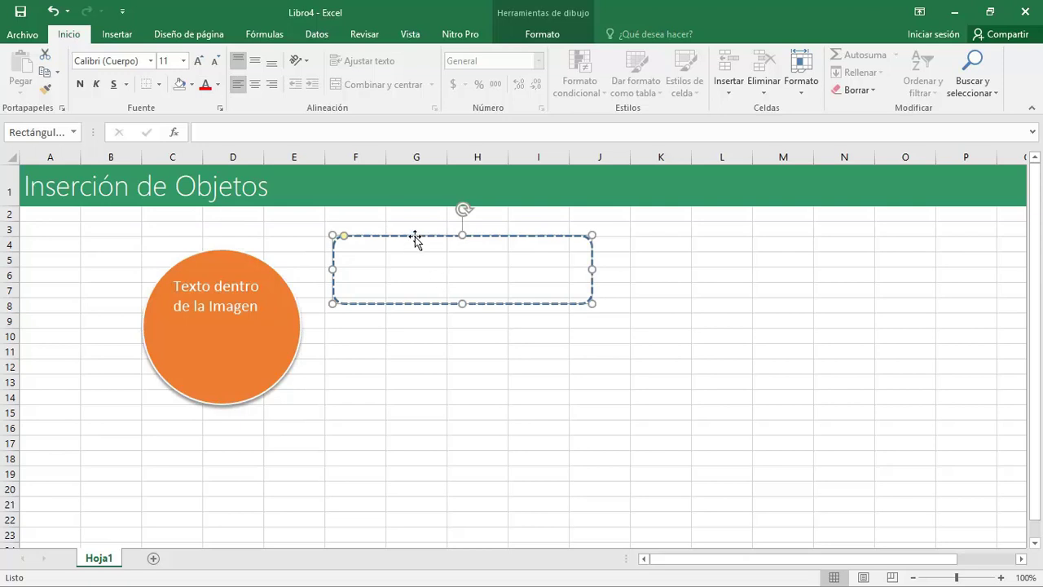
Type 'Agregar un TExto' into the dashed rectangle and colour the text black
{"action": "right_click", "coordinate": [416, 238]}
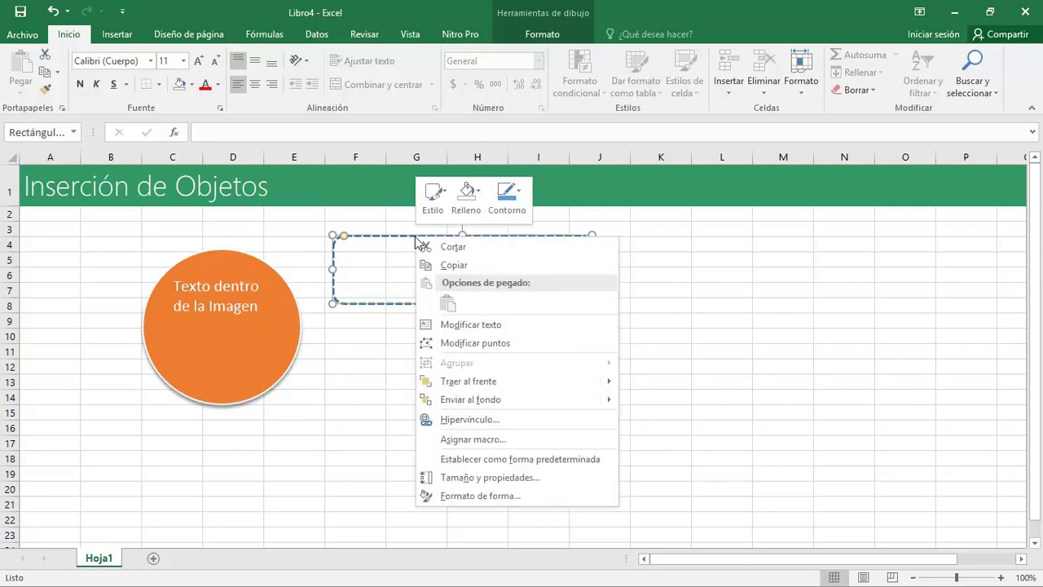
{"action": "left_click", "coordinate": [445, 326]}
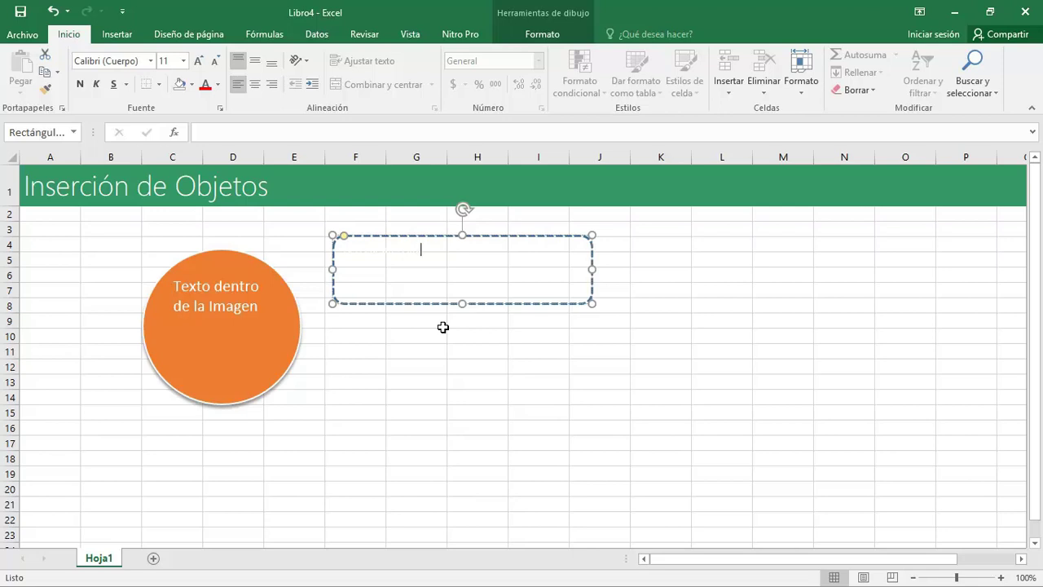
{"action": "key", "text": "ctrl+e"}
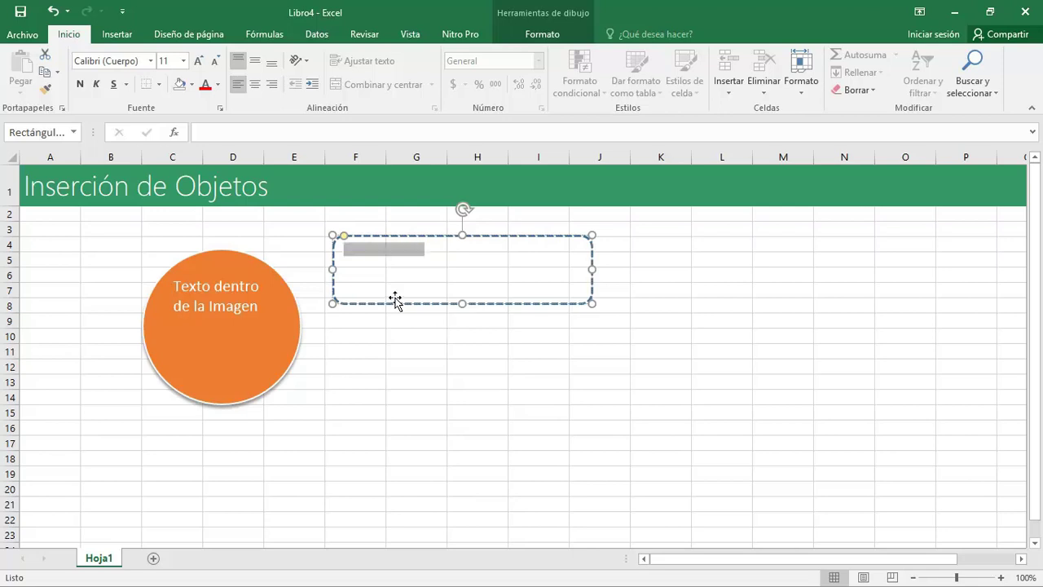
{"action": "left_click", "coordinate": [218, 84]}
{"action": "left_click", "coordinate": [217, 139]}
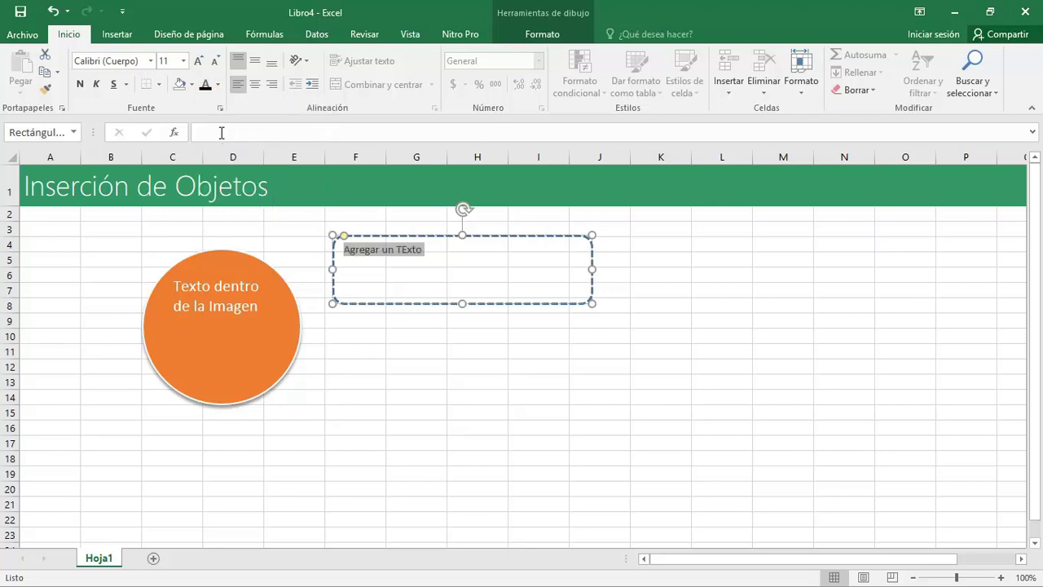
{"action": "left_click", "coordinate": [494, 244]}
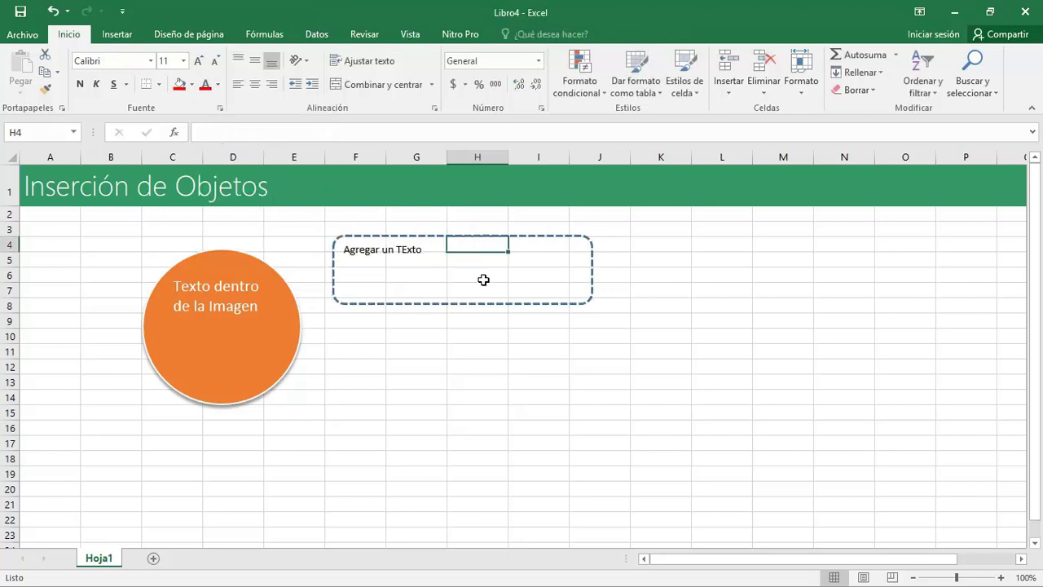
{"action": "left_click", "coordinate": [455, 236]}
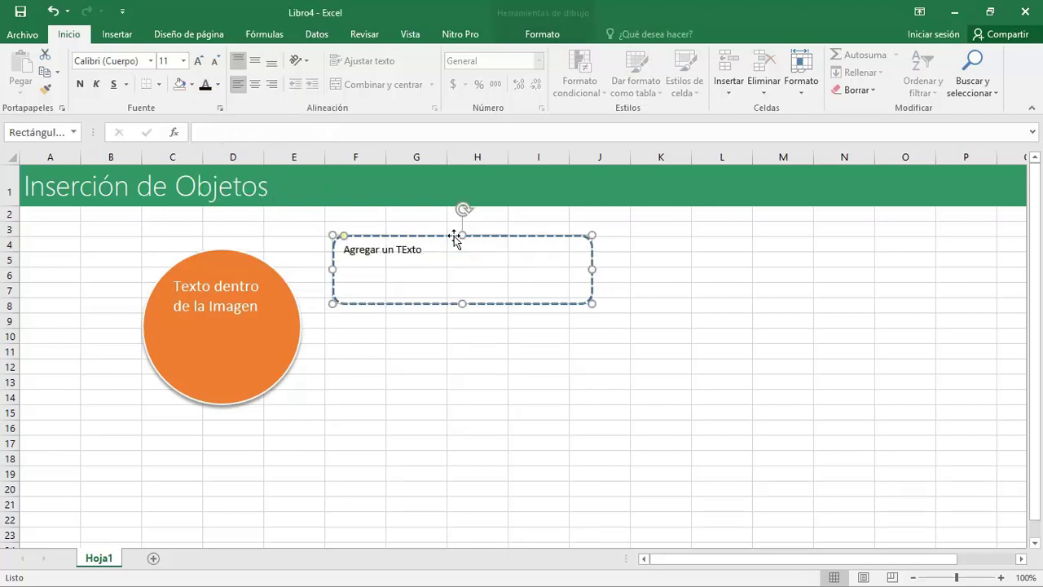
Fill the text box with a light blue gradient and nudge it slightly right and down
{"action": "left_click", "coordinate": [548, 36]}
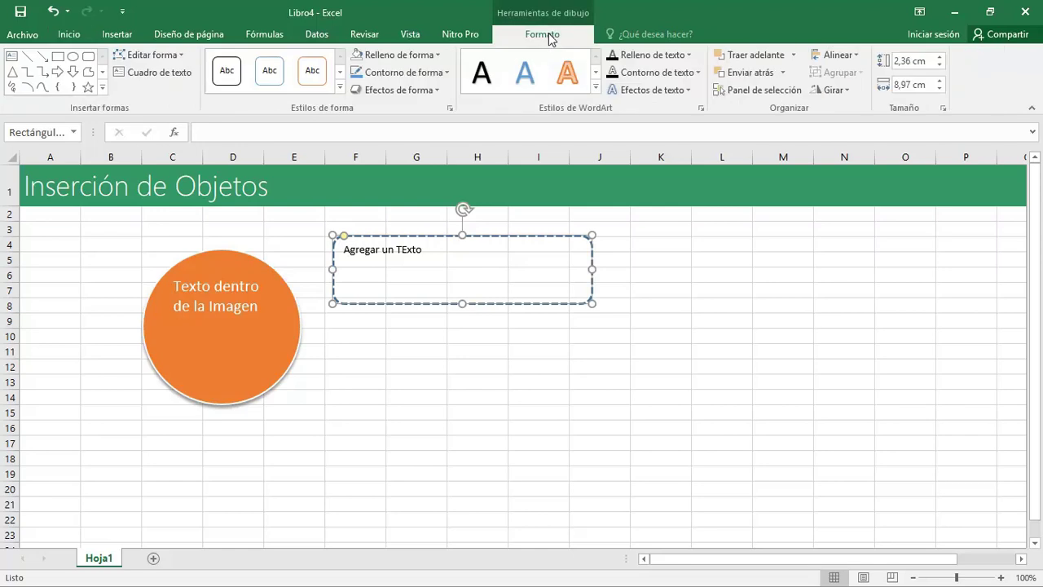
{"action": "left_click", "coordinate": [435, 57]}
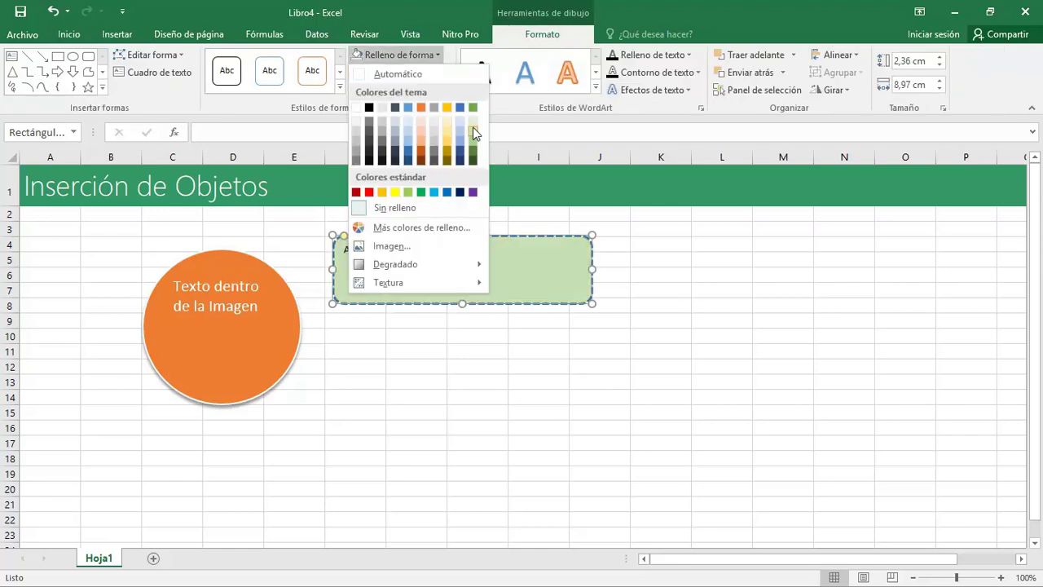
{"action": "mouse_move", "coordinate": [451, 278]}
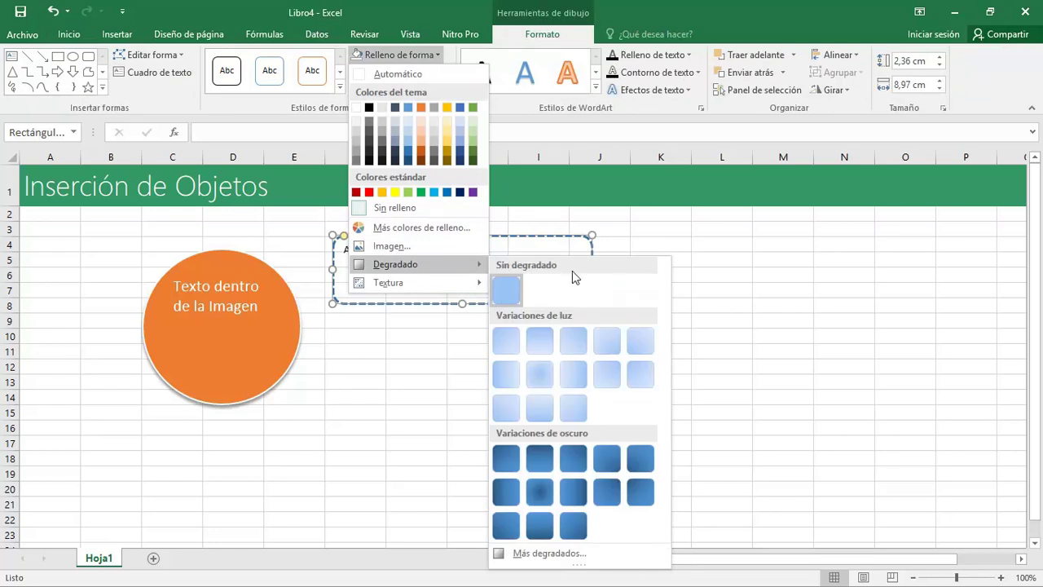
{"action": "left_click", "coordinate": [575, 342]}
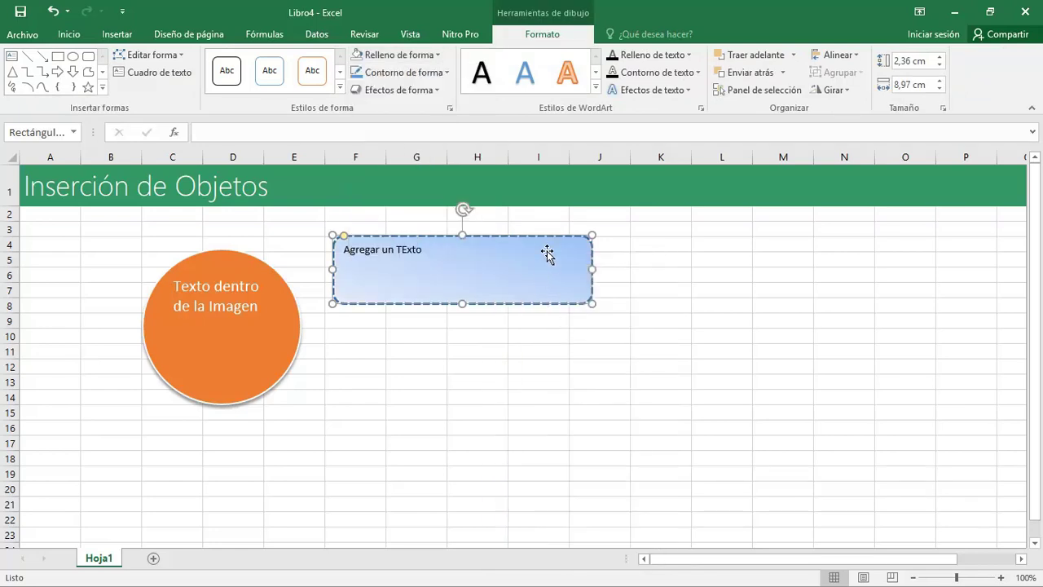
{"action": "left_click_drag", "start_coordinate": [543, 243], "coordinate": [551, 248]}
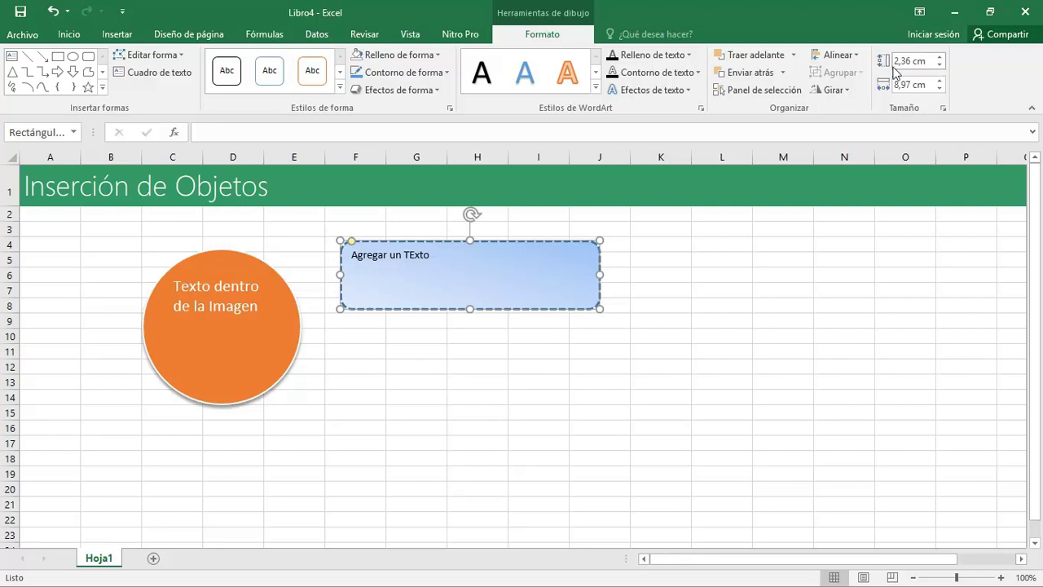
Set the gradient text box height to 5 cm
{"action": "left_click", "coordinate": [940, 58]}
{"action": "left_click", "coordinate": [940, 57]}
{"action": "left_click", "coordinate": [940, 57]}
{"action": "left_click", "coordinate": [941, 57]}
{"action": "left_click", "coordinate": [941, 57]}
{"action": "left_click", "coordinate": [939, 66]}
{"action": "left_click", "coordinate": [939, 66]}
{"action": "left_click", "coordinate": [939, 66]}
{"action": "left_click", "coordinate": [927, 60]}
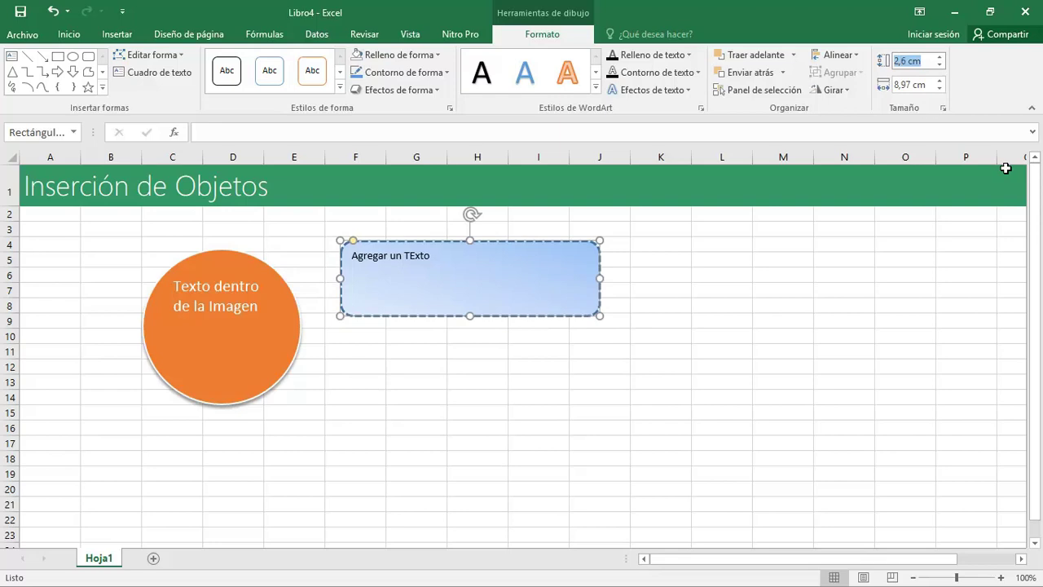
{"action": "type", "text": "5"}
{"action": "key", "text": "Return"}
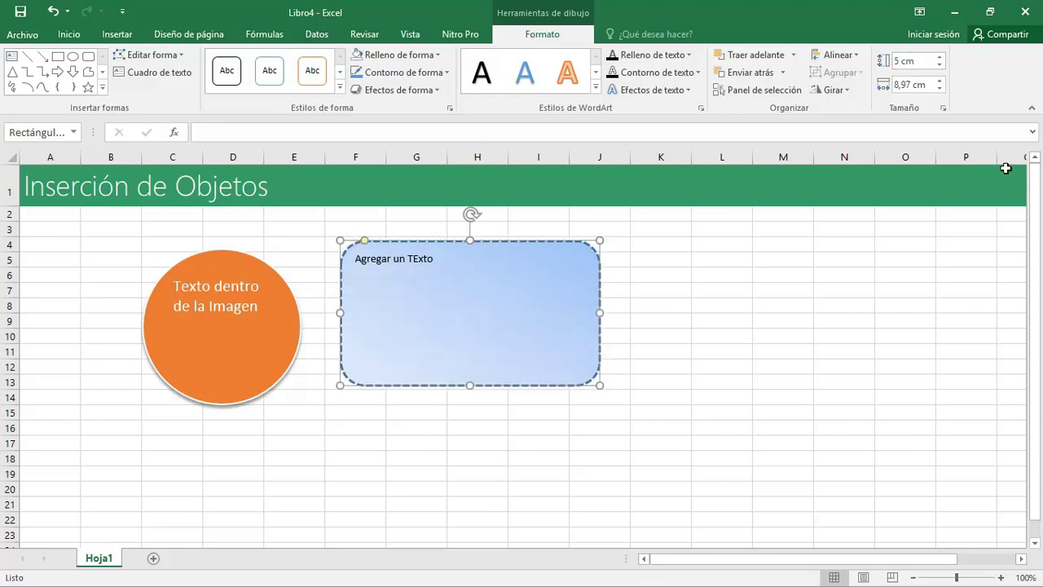
Set the width to 12 cm and trim the bottom so the height is about 4.82 cm
{"action": "left_click", "coordinate": [927, 86]}
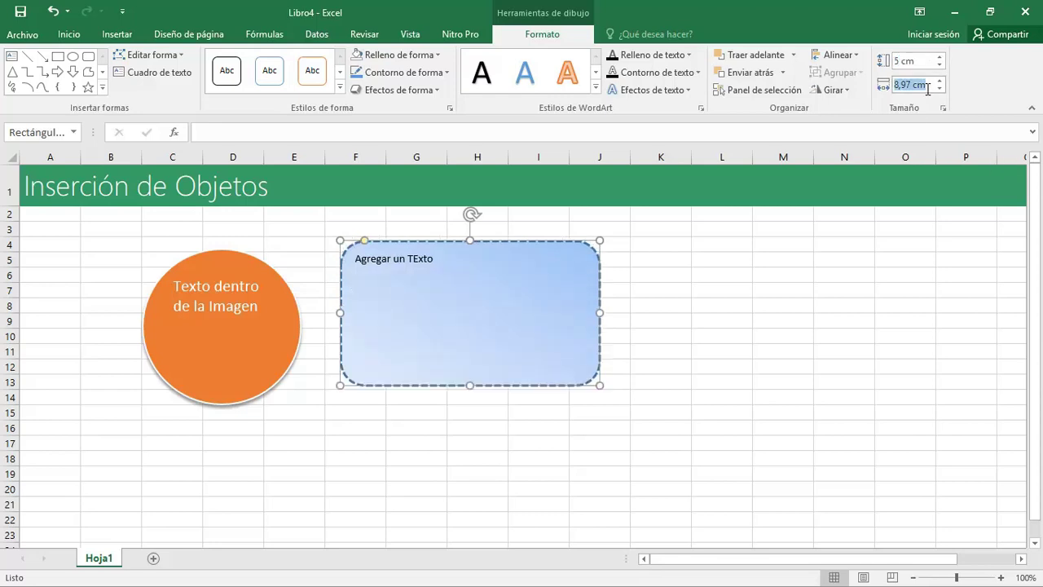
{"action": "type", "text": "12"}
{"action": "key", "text": "Return"}
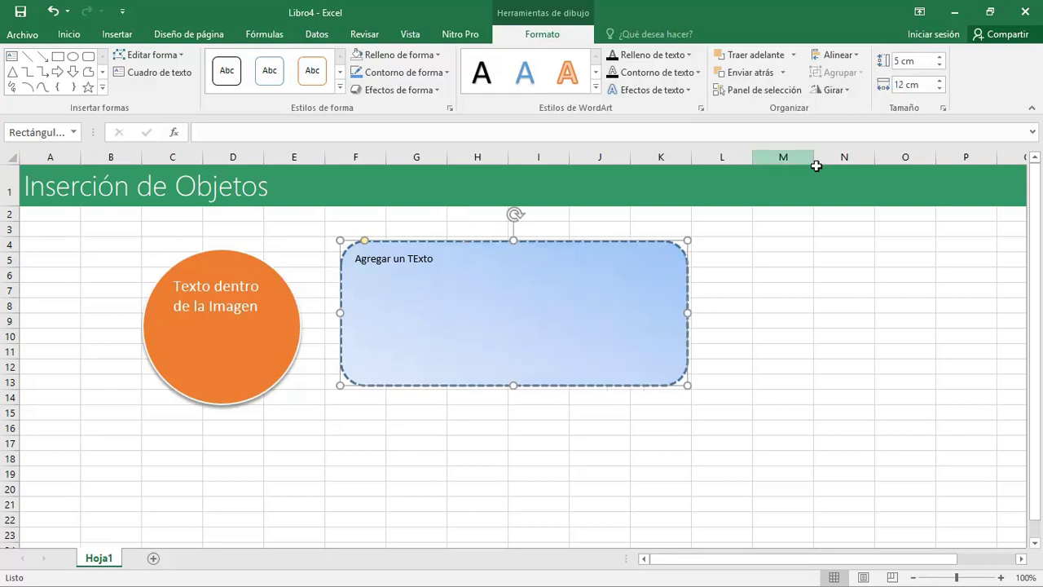
{"action": "left_click_drag", "start_coordinate": [514, 385], "coordinate": [512, 380]}
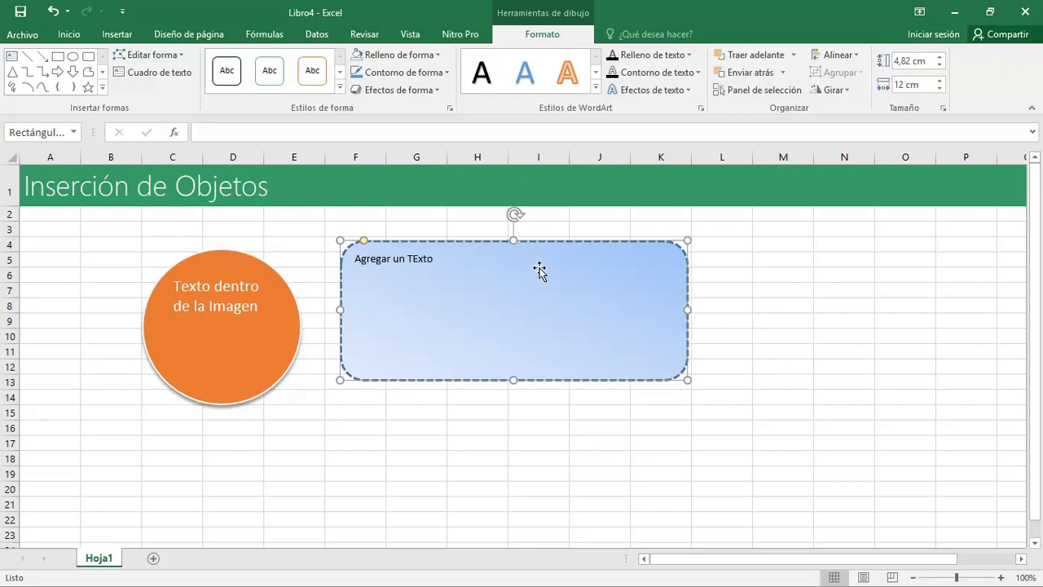
{"action": "left_click", "coordinate": [286, 259]}
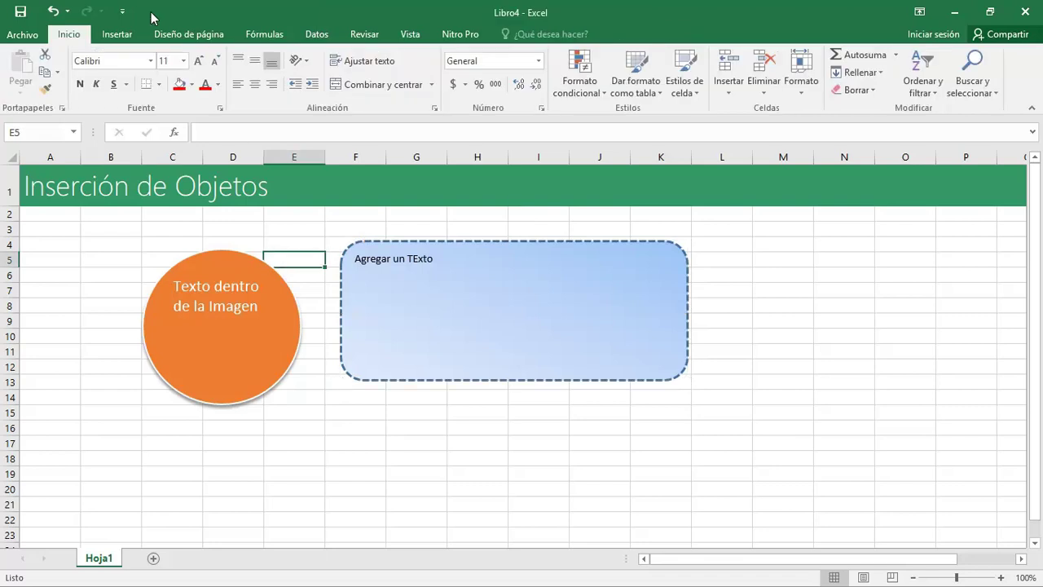
Draw a blue right-pointing block arrow at the box's right side and make it taller
{"action": "left_click", "coordinate": [117, 34]}
{"action": "left_click", "coordinate": [261, 59]}
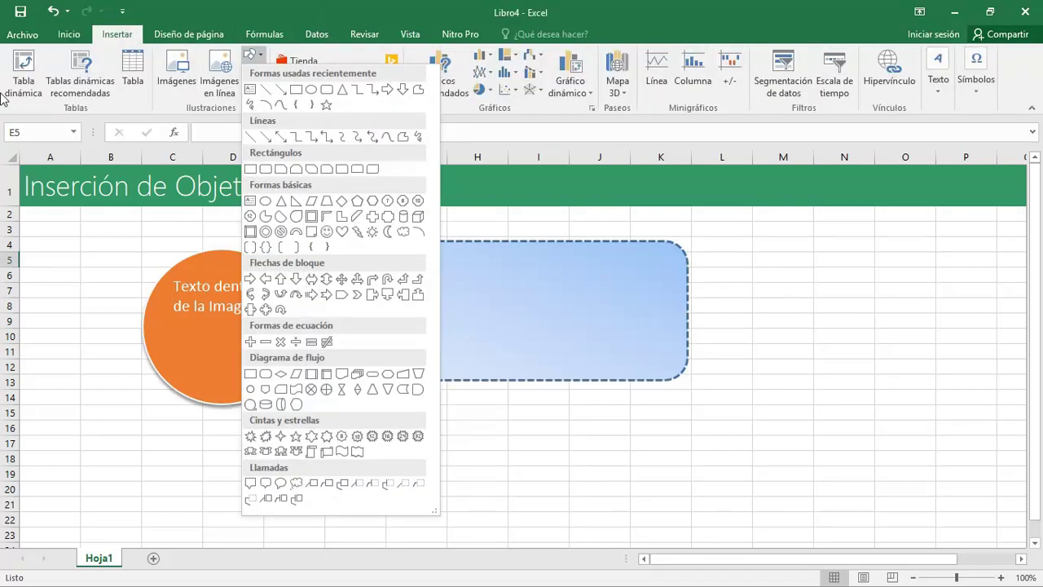
{"action": "left_click", "coordinate": [253, 278]}
{"action": "left_click_drag", "start_coordinate": [621, 272], "coordinate": [835, 359]}
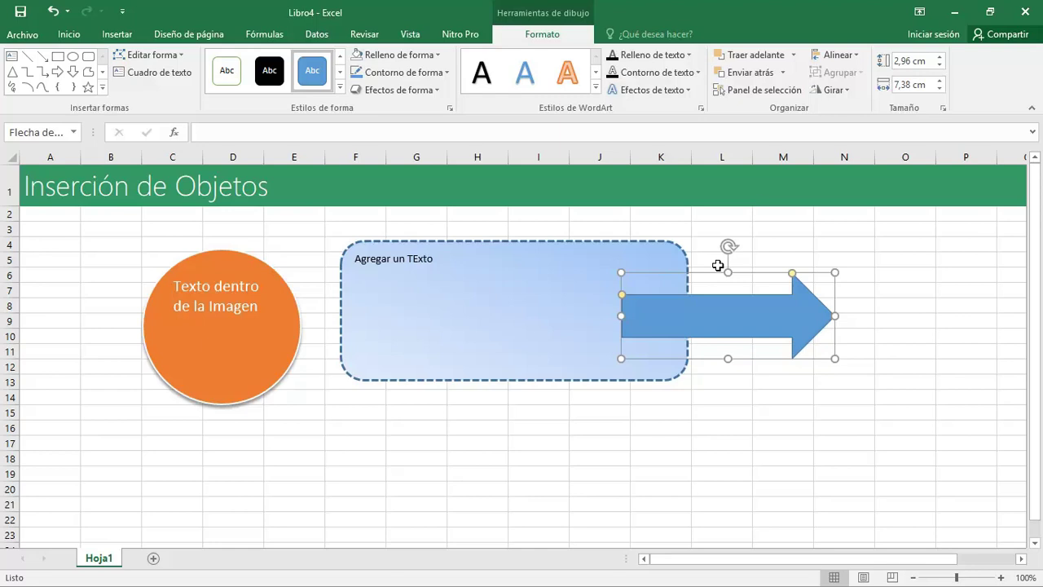
{"action": "mouse_move", "coordinate": [681, 321]}
{"action": "left_mouse_down"}
{"action": "mouse_move", "coordinate": [677, 303]}
{"action": "mouse_move", "coordinate": [685, 314]}
{"action": "left_mouse_up"}
{"action": "left_click_drag", "start_coordinate": [817, 268], "coordinate": [810, 250]}
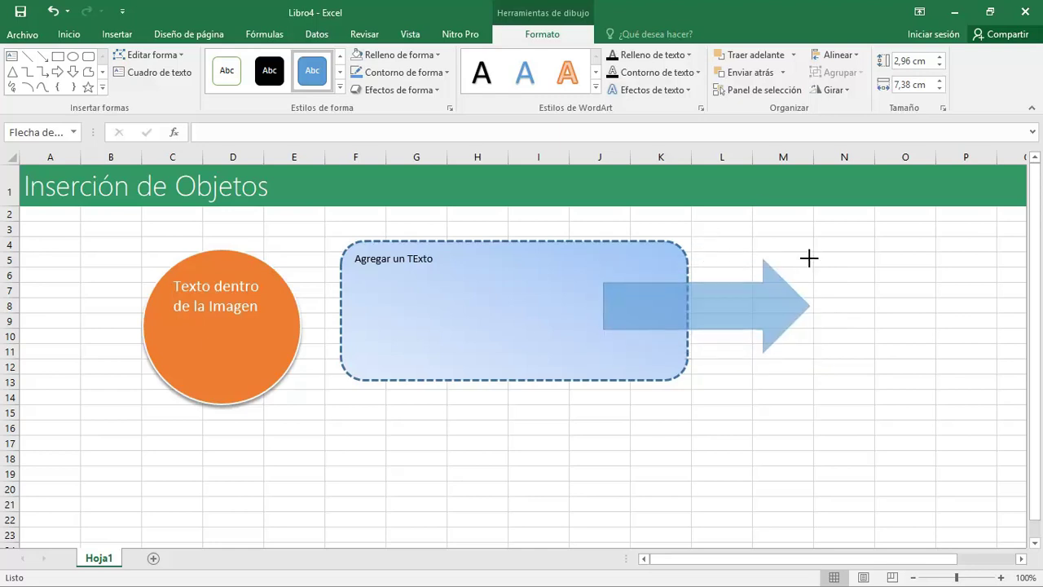
Send the arrow behind the gradient box and move the box right over the arrow's tail
{"action": "left_click", "coordinate": [563, 279]}
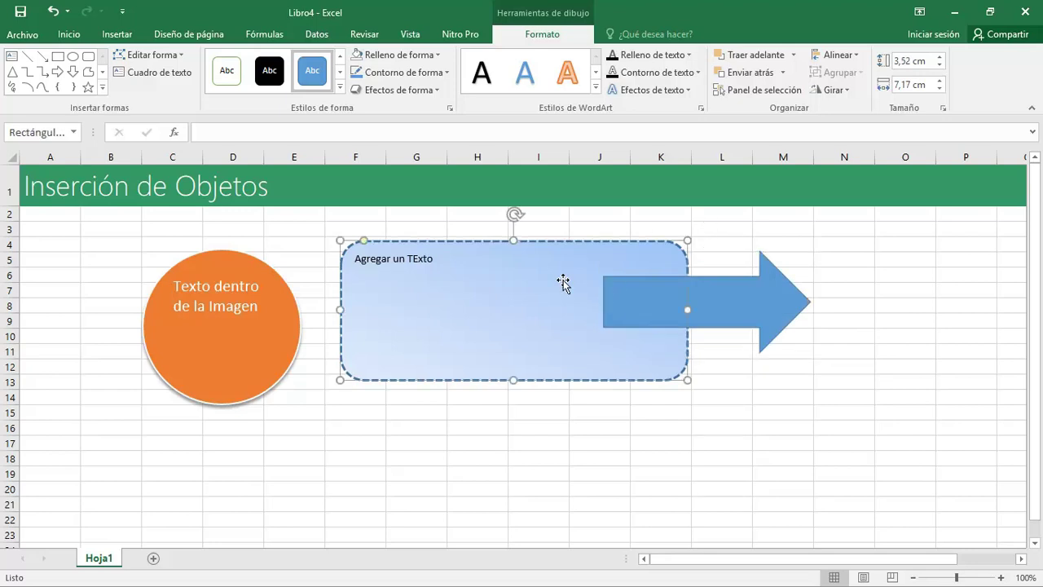
{"action": "left_click", "coordinate": [738, 318]}
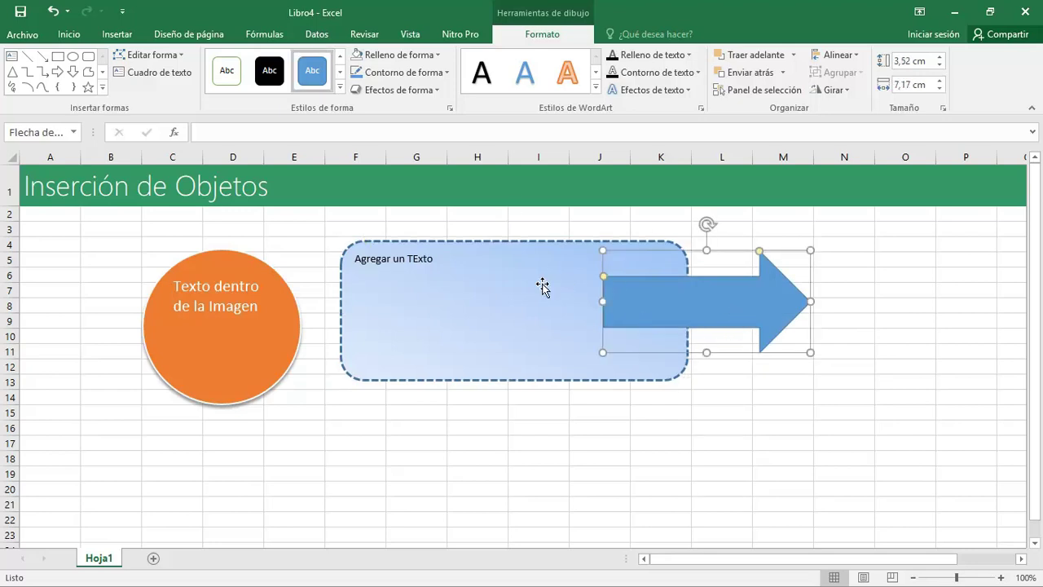
{"action": "left_click", "coordinate": [592, 259]}
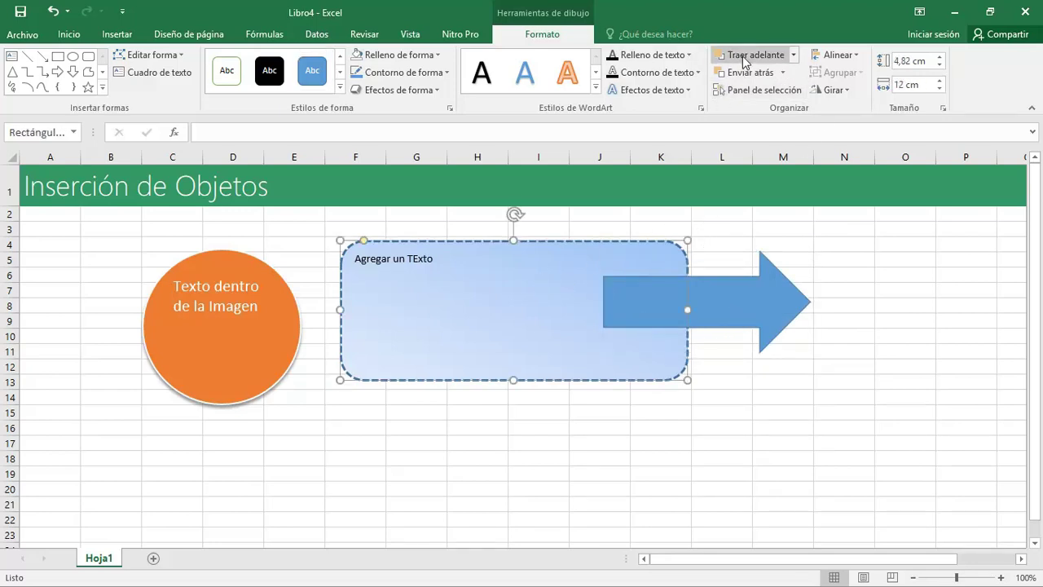
{"action": "left_click", "coordinate": [683, 305]}
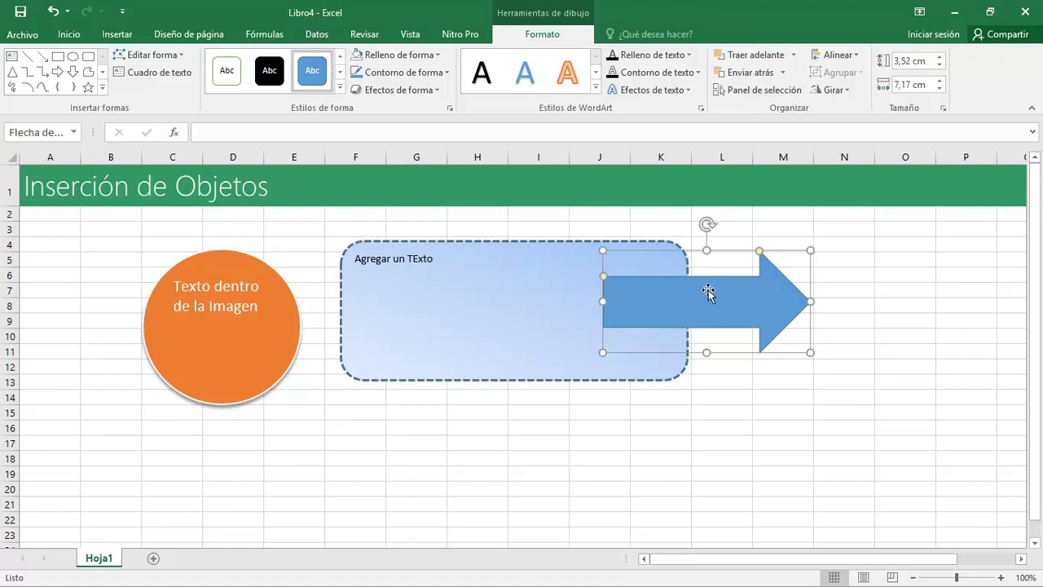
{"action": "left_click", "coordinate": [781, 73]}
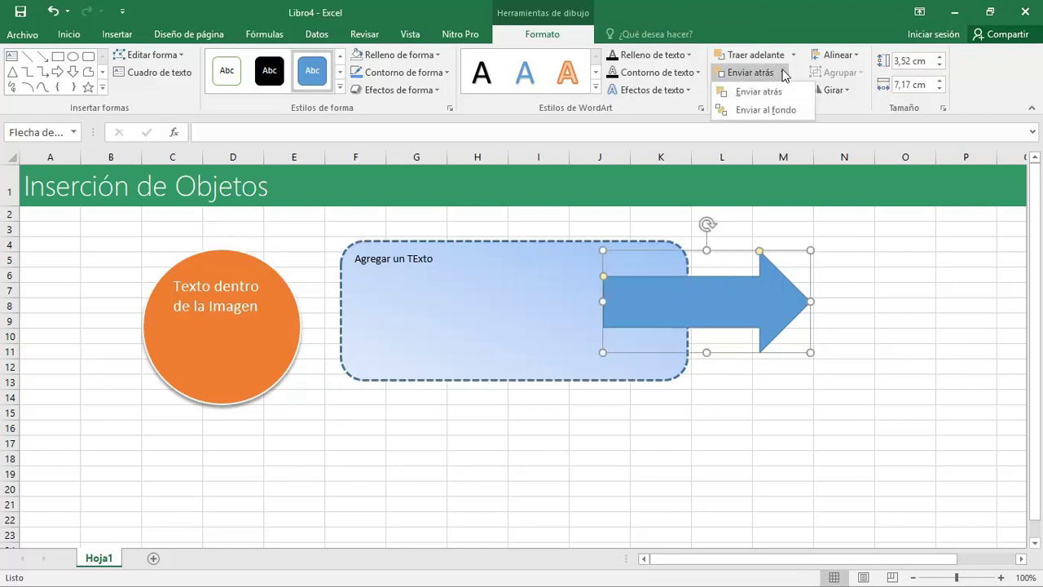
{"action": "left_click", "coordinate": [774, 108]}
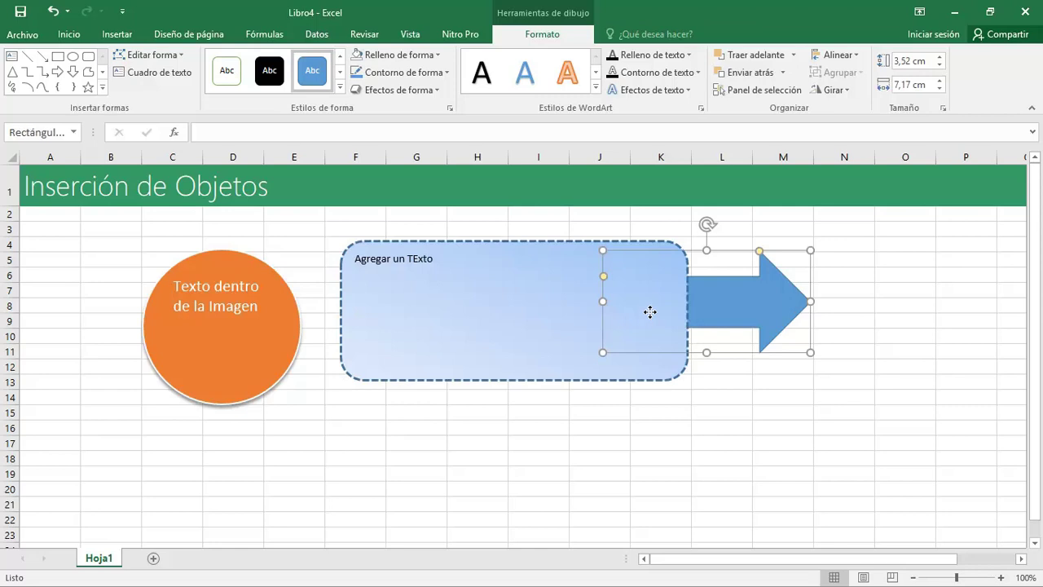
{"action": "left_click_drag", "start_coordinate": [647, 323], "coordinate": [688, 323]}
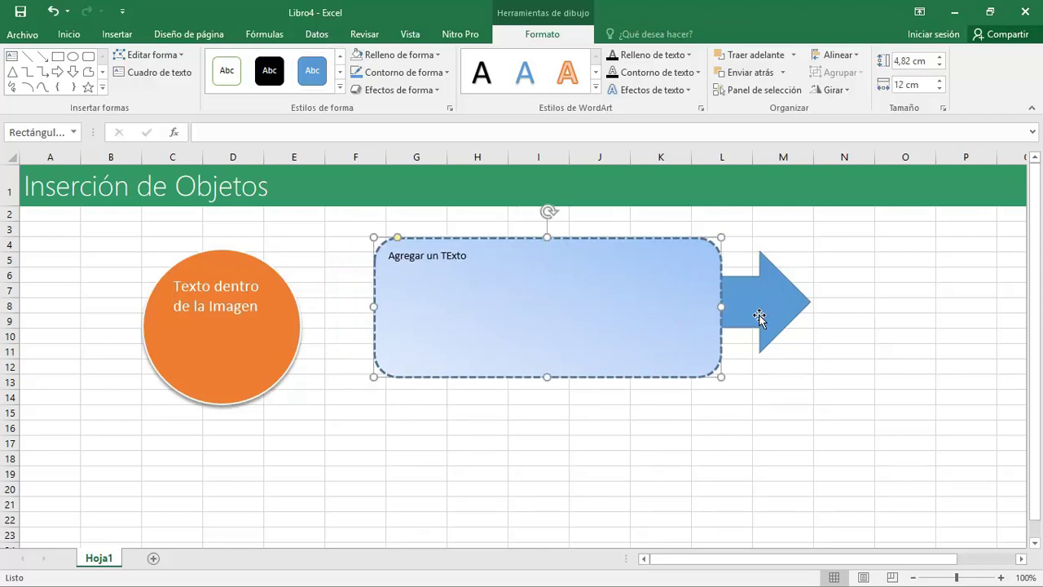
Select both the gradient box and the blue arrow and group them
{"action": "left_click", "coordinate": [767, 312]}
{"action": "left_click", "coordinate": [523, 306]}
{"action": "left_click", "coordinate": [743, 305]}
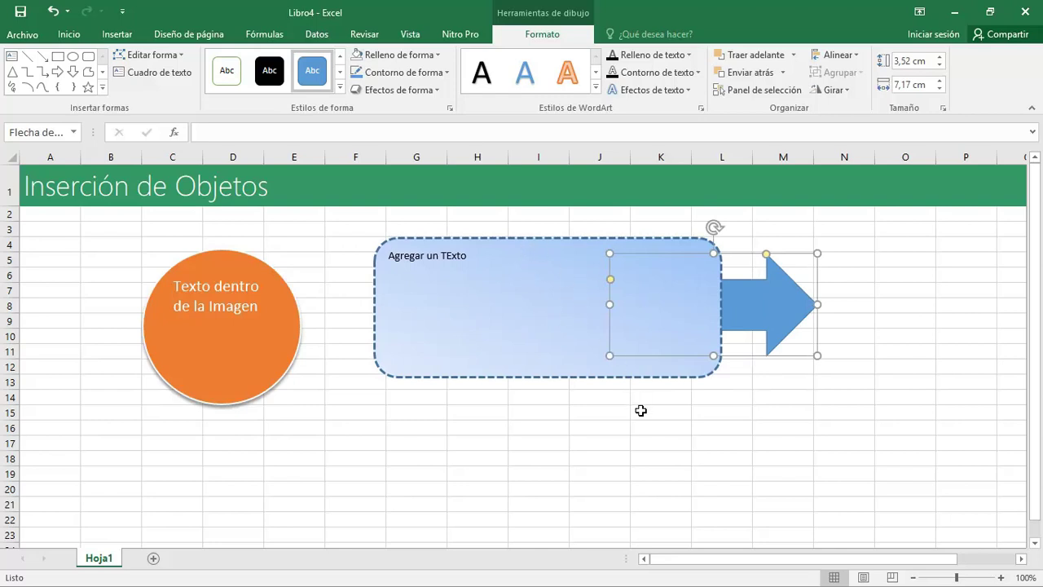
{"action": "left_click", "coordinate": [641, 410]}
{"action": "left_click", "coordinate": [604, 351]}
{"action": "left_click_drag", "start_coordinate": [749, 319], "coordinate": [754, 323]}
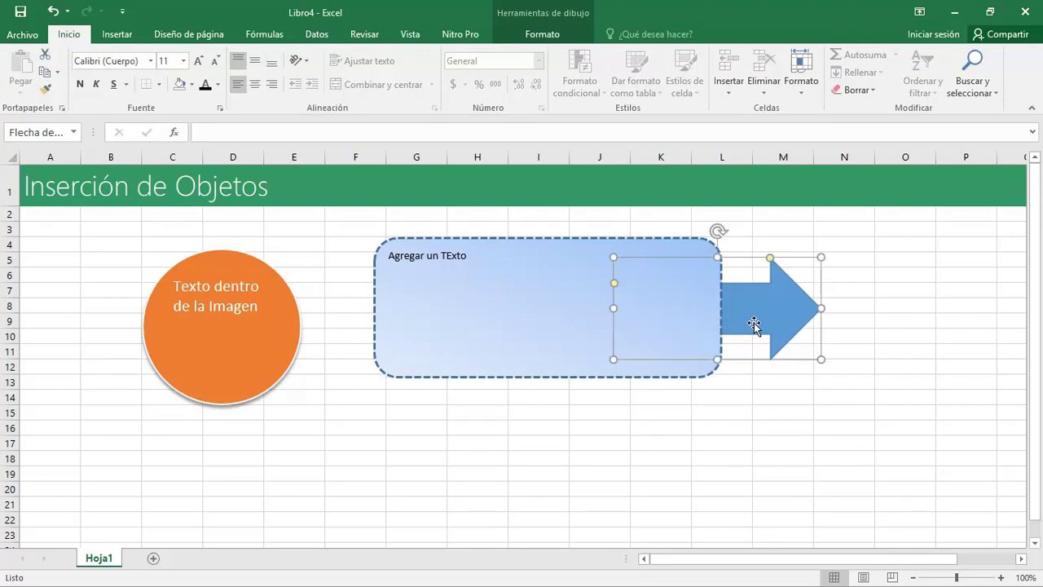
{"action": "left_click", "coordinate": [535, 326]}
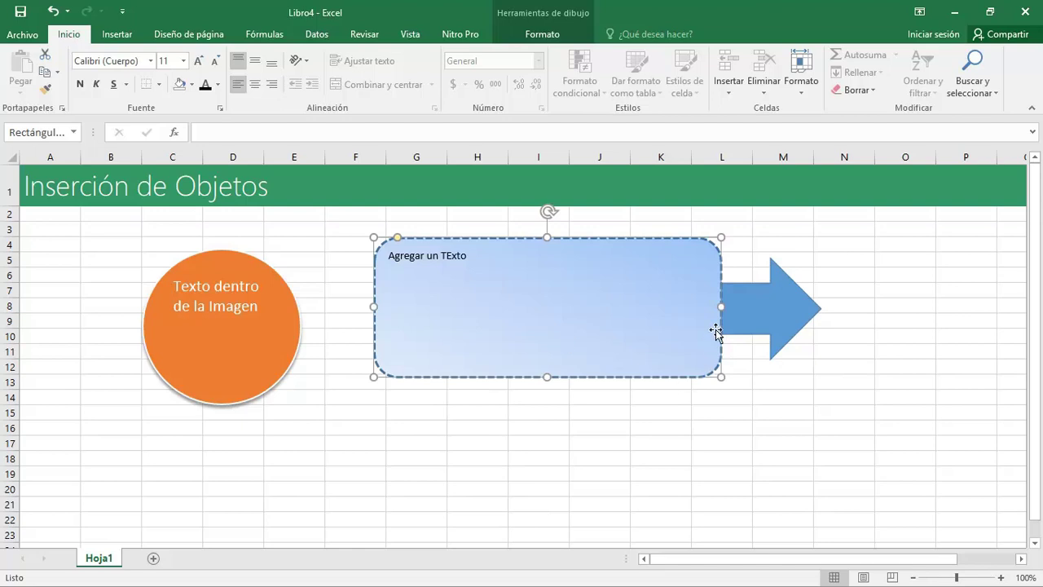
{"action": "left_click", "coordinate": [763, 314], "text": "shift"}
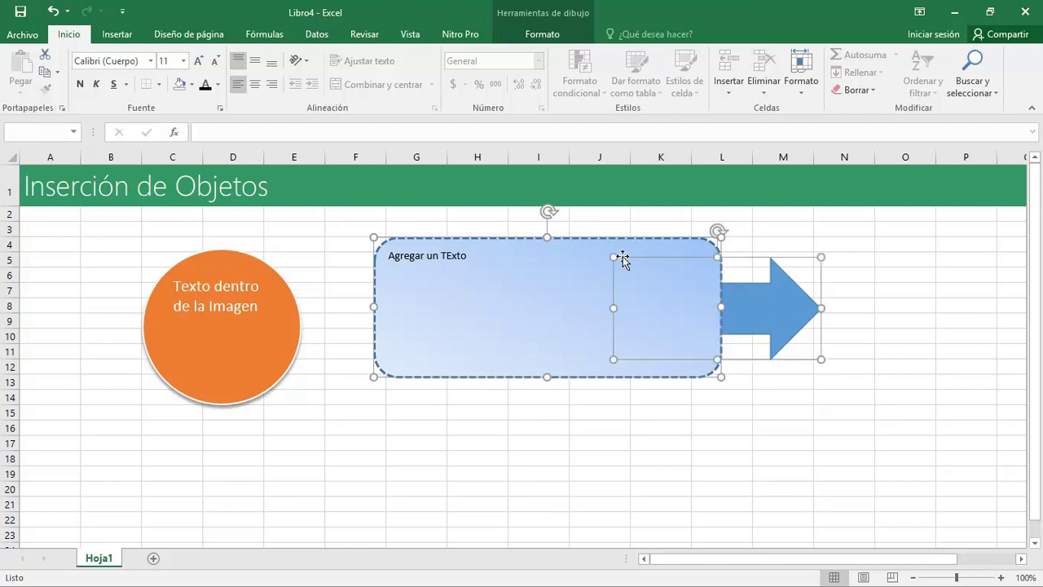
{"action": "left_click", "coordinate": [537, 39]}
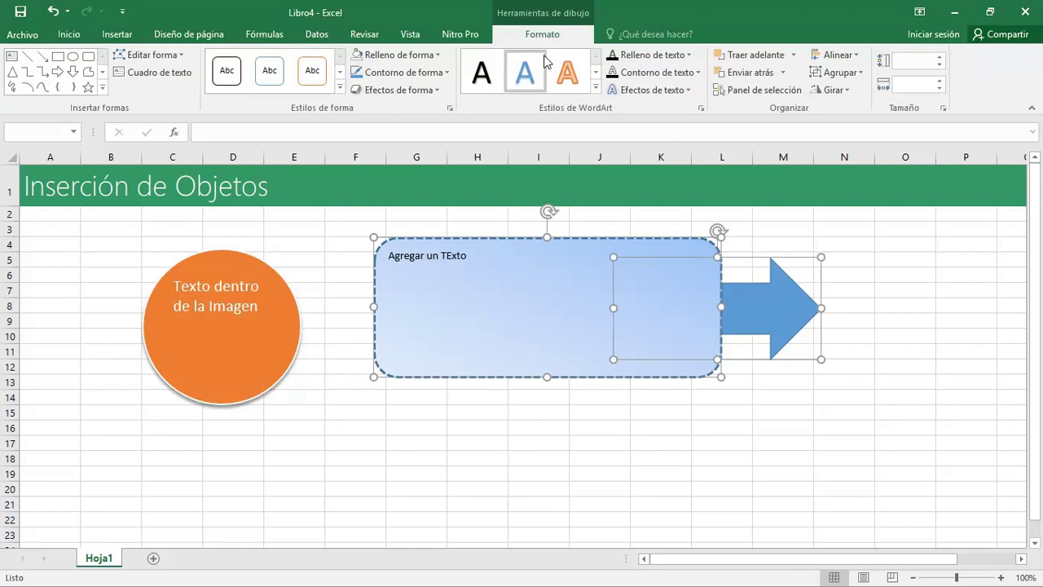
{"action": "left_click", "coordinate": [861, 73]}
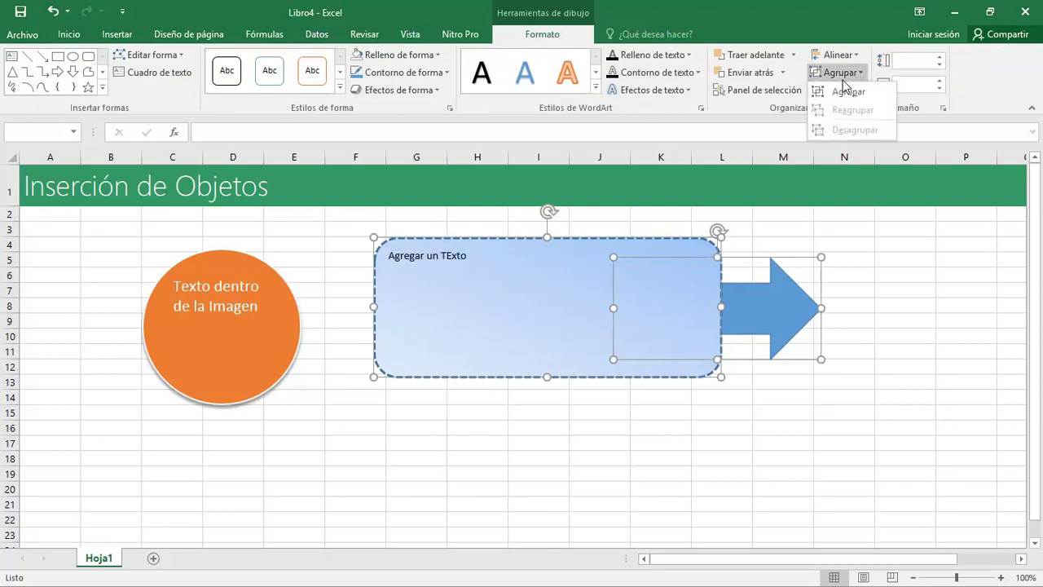
{"action": "left_click", "coordinate": [851, 91]}
Shrink the group to 3.81 × 13.63 cm and reposition it and the orange circle
{"action": "left_click_drag", "start_coordinate": [646, 321], "coordinate": [754, 338]}
{"action": "left_click", "coordinate": [753, 338]}
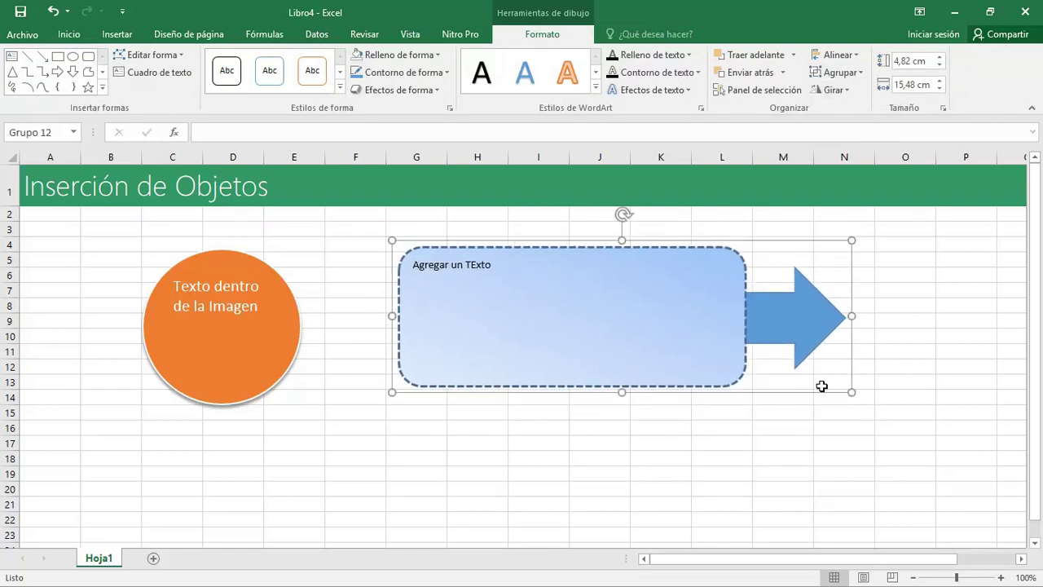
{"action": "left_click_drag", "start_coordinate": [852, 391], "coordinate": [796, 357]}
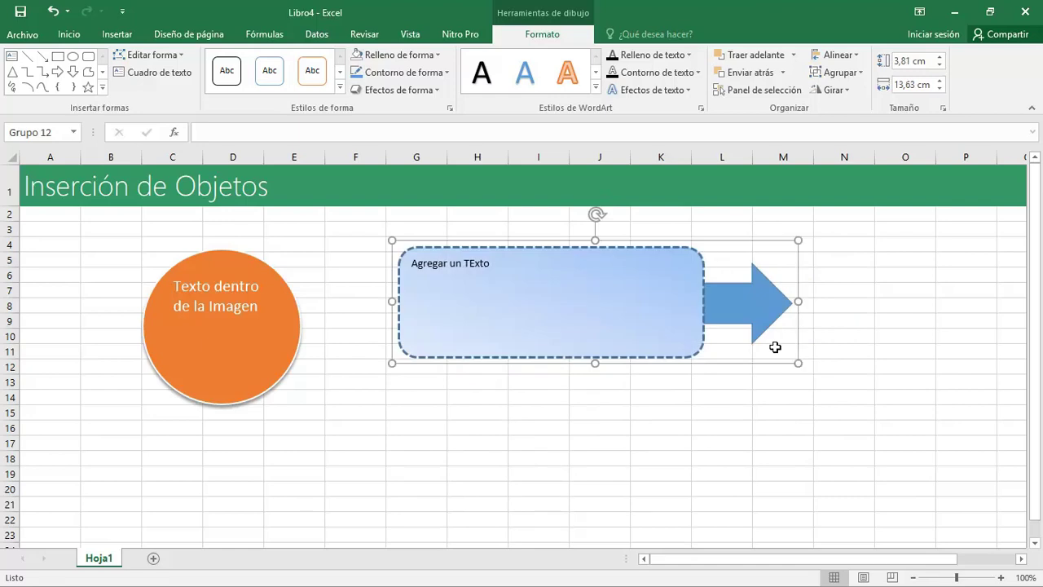
{"action": "left_click_drag", "start_coordinate": [676, 326], "coordinate": [632, 326]}
{"action": "mouse_move", "coordinate": [252, 334]}
{"action": "left_mouse_down"}
{"action": "mouse_move", "coordinate": [592, 392]}
{"action": "mouse_move", "coordinate": [319, 340]}
{"action": "left_mouse_up"}
{"action": "mouse_move", "coordinate": [570, 329]}
{"action": "left_mouse_down"}
{"action": "mouse_move", "coordinate": [676, 328]}
{"action": "mouse_move", "coordinate": [657, 310]}
{"action": "mouse_move", "coordinate": [608, 349]}
{"action": "mouse_move", "coordinate": [617, 317]}
{"action": "left_mouse_up"}
{"action": "left_click", "coordinate": [892, 341]}
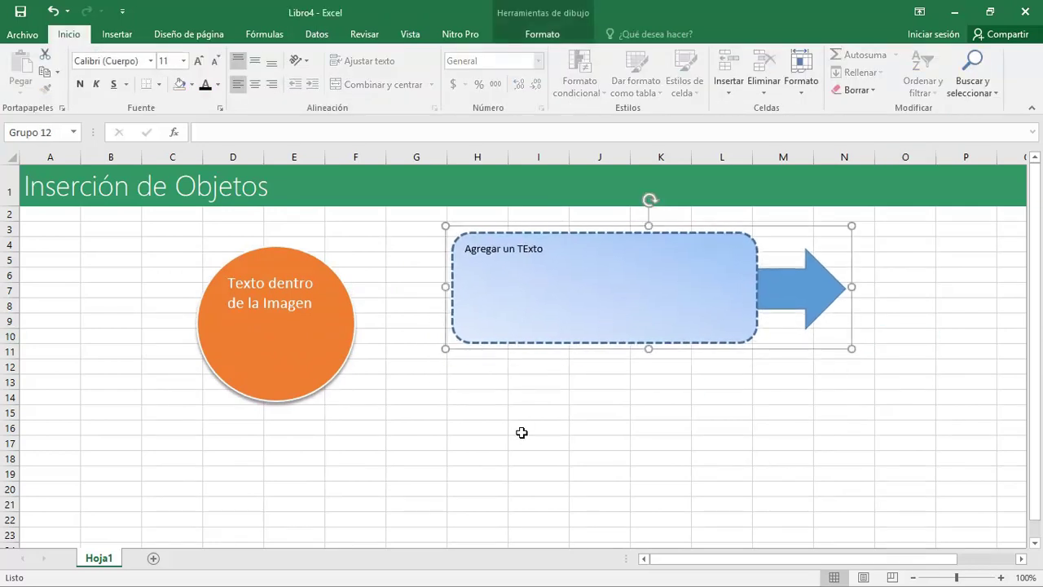
{"action": "scroll", "coordinate": [505, 371], "scroll_direction": "down", "scroll_amount": 1}
{"action": "scroll", "coordinate": [506, 373], "scroll_direction": "up", "scroll_amount": 1}
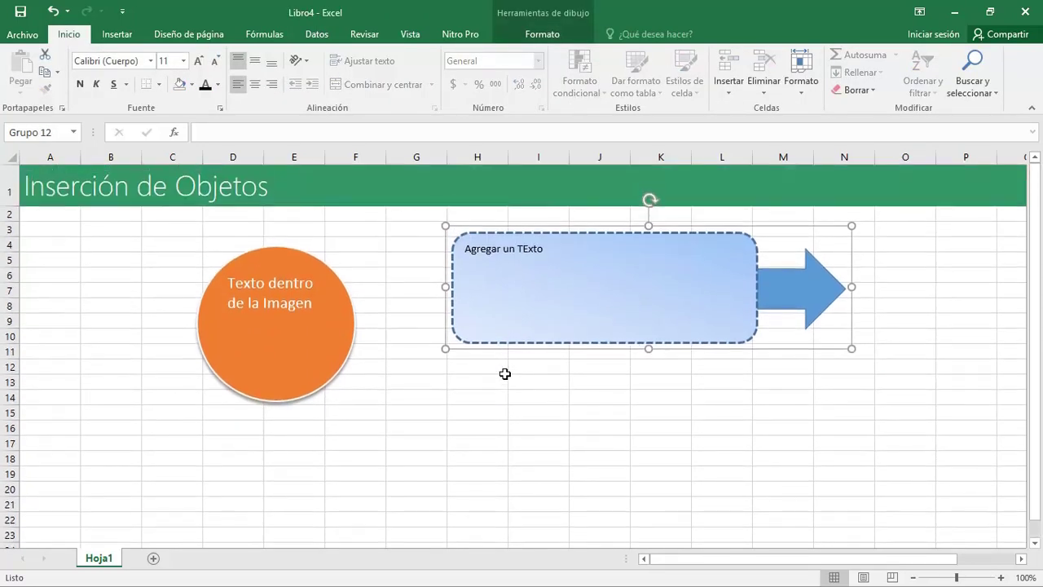
Draw a 1.69 × 10.85 cm blue rectangle below the group across columns G to K
{"action": "left_click", "coordinate": [403, 306]}
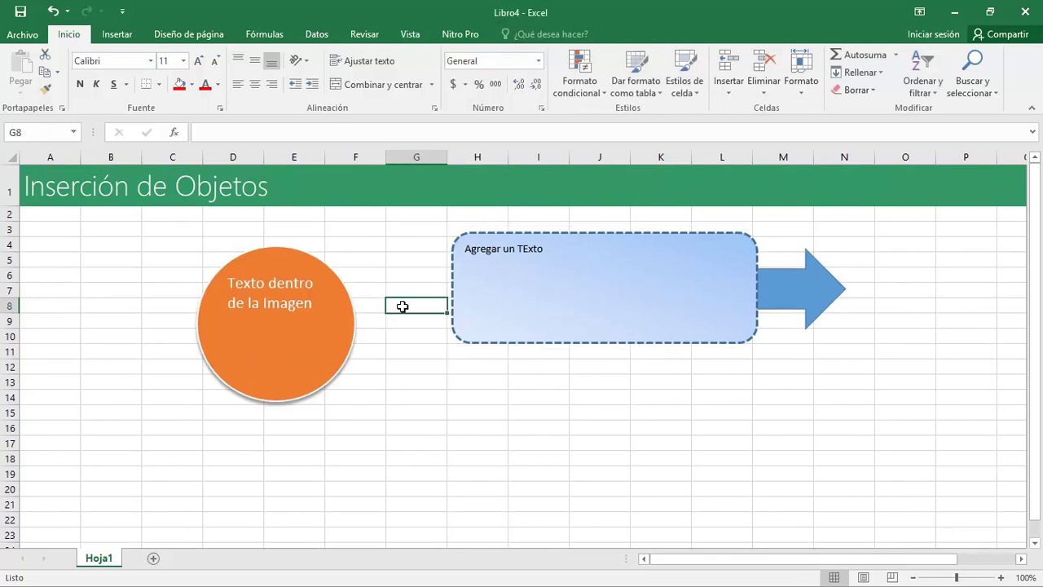
{"action": "left_click", "coordinate": [133, 36]}
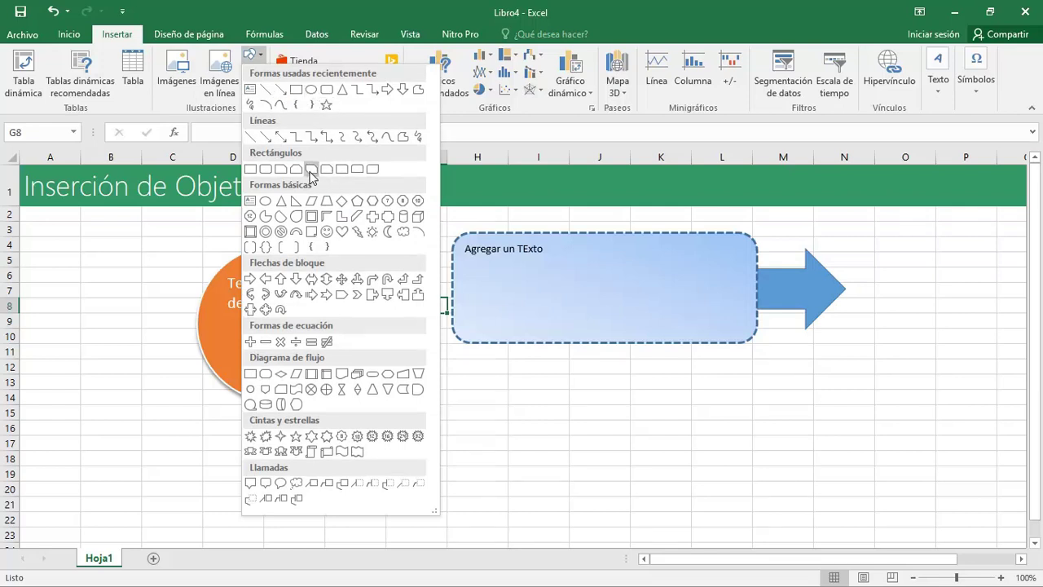
{"action": "left_click", "coordinate": [250, 169]}
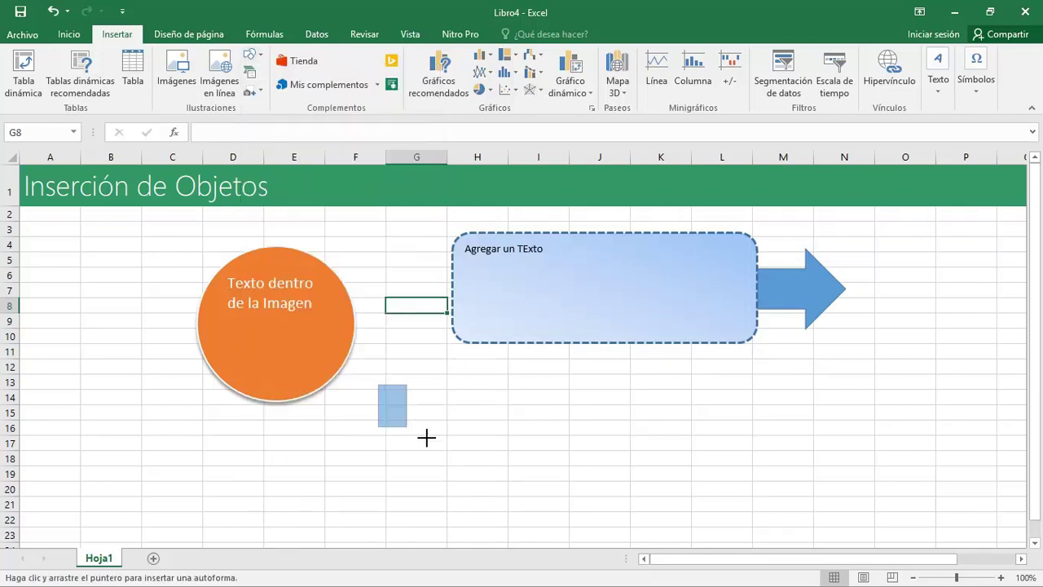
{"action": "left_click_drag", "start_coordinate": [397, 416], "coordinate": [691, 434]}
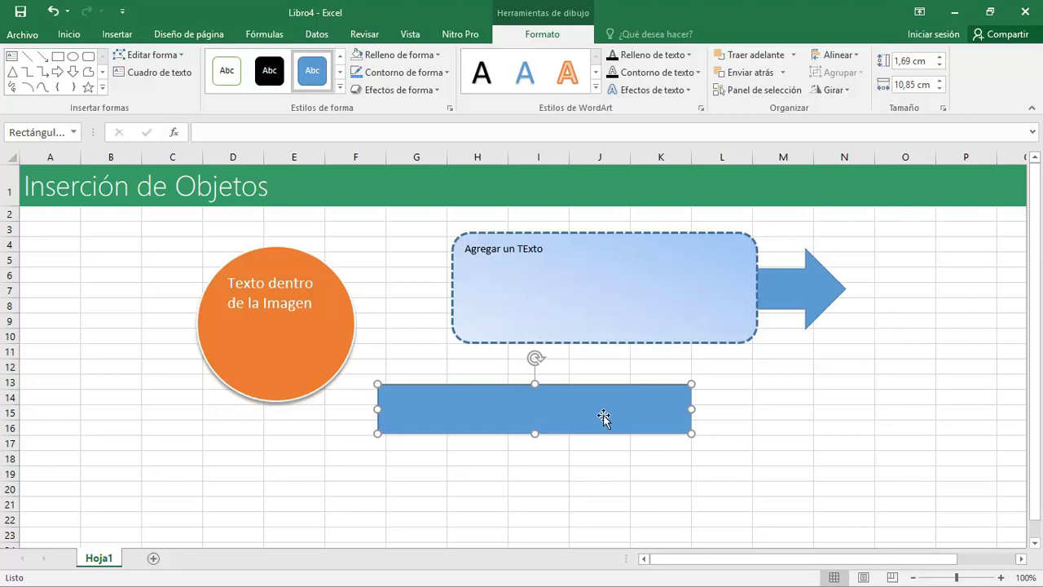
{"action": "left_click", "coordinate": [599, 462]}
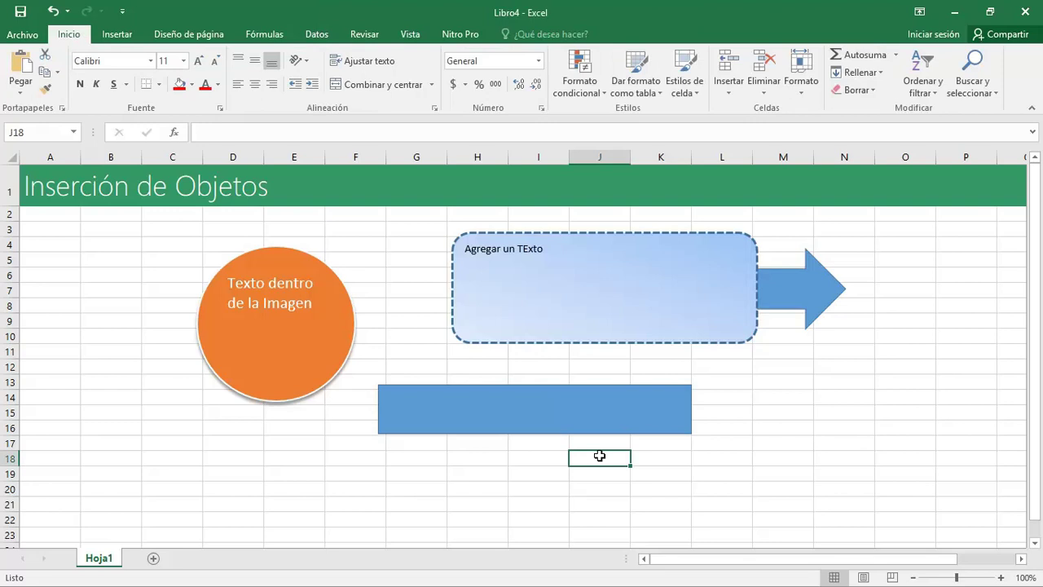
Duplicate the blue rectangle twice and line the three bars up one beneath another
{"action": "key", "text": "ctrl+v"}
{"action": "mouse_move", "coordinate": [692, 487]}
{"action": "left_mouse_down"}
{"action": "mouse_move", "coordinate": [503, 483]}
{"action": "mouse_move", "coordinate": [549, 495]}
{"action": "left_mouse_up"}
{"action": "scroll", "coordinate": [610, 487], "scroll_direction": "down", "scroll_amount": 2}
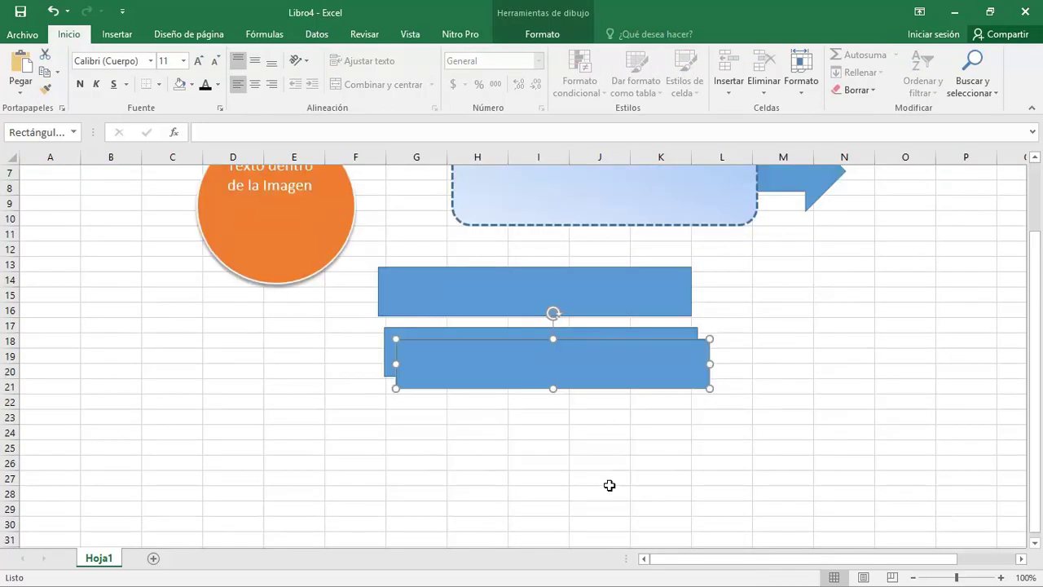
{"action": "left_click_drag", "start_coordinate": [582, 388], "coordinate": [581, 426]}
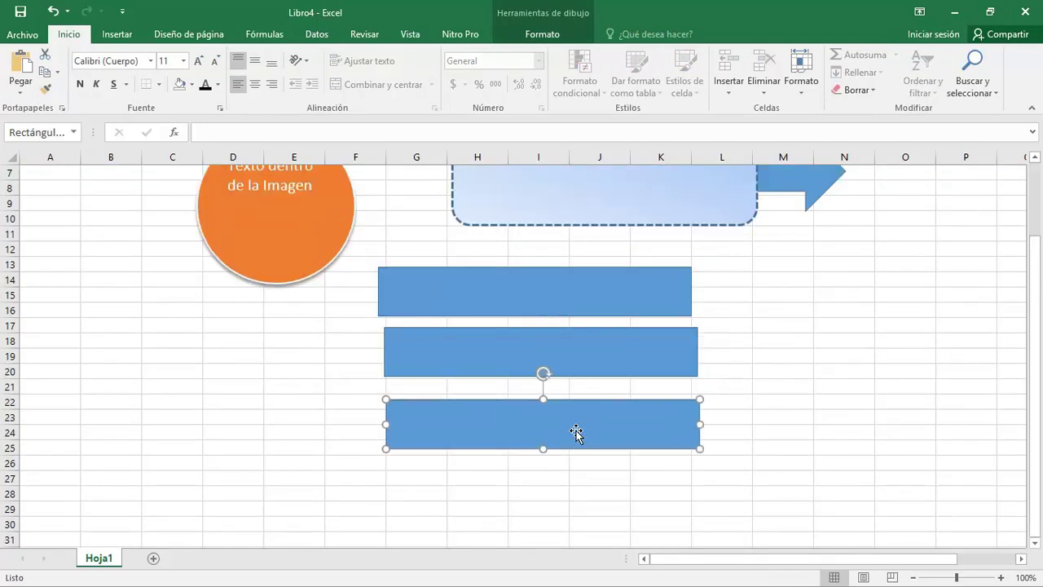
{"action": "left_click", "coordinate": [615, 368]}
{"action": "left_click", "coordinate": [578, 282]}
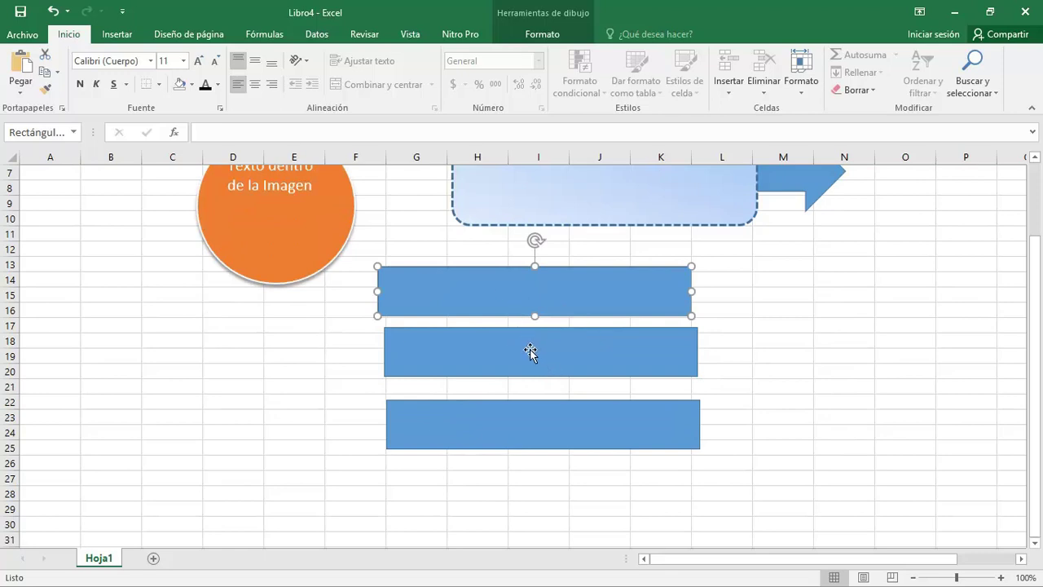
{"action": "left_click_drag", "start_coordinate": [531, 351], "coordinate": [519, 352]}
{"action": "left_click", "coordinate": [528, 416]}
{"action": "left_click_drag", "start_coordinate": [528, 417], "coordinate": [525, 415]}
{"action": "left_click_drag", "start_coordinate": [530, 371], "coordinate": [536, 372]}
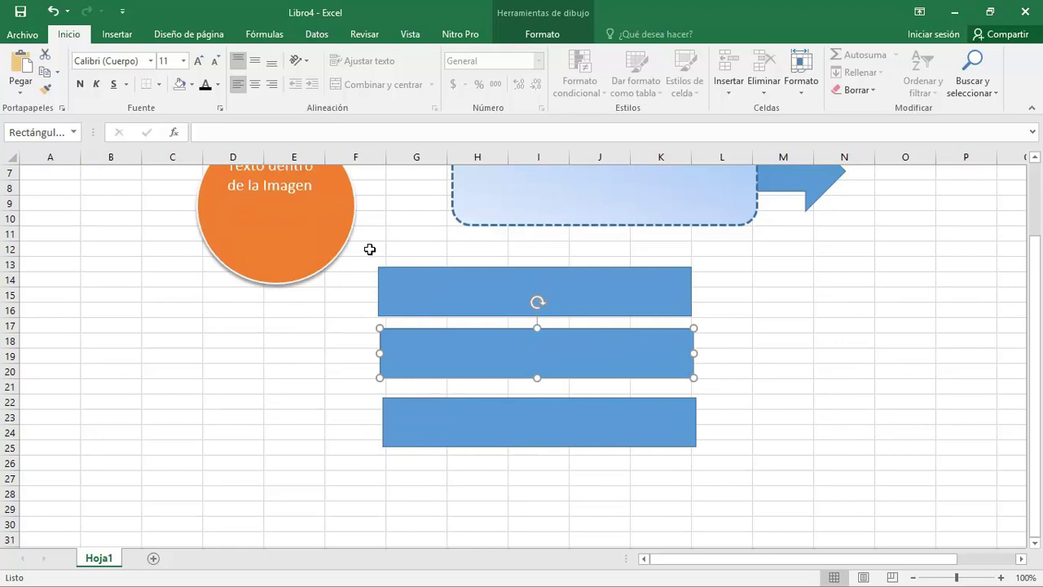
{"action": "left_click", "coordinate": [484, 295]}
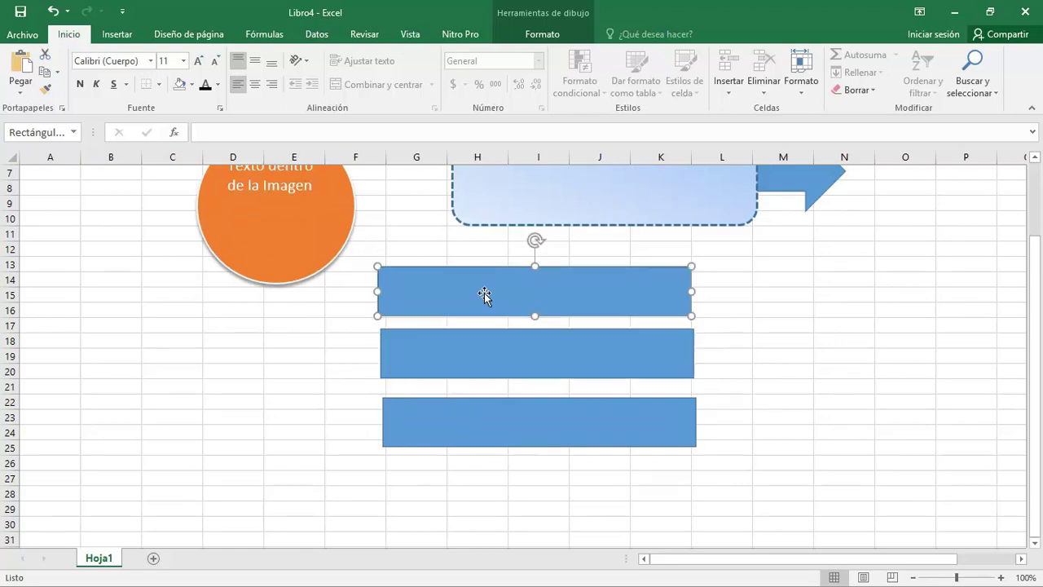
Left-align the three blue bars
{"action": "left_click", "coordinate": [516, 355], "text": "shift"}
{"action": "left_click", "coordinate": [517, 417], "text": "shift"}
{"action": "left_click", "coordinate": [560, 31]}
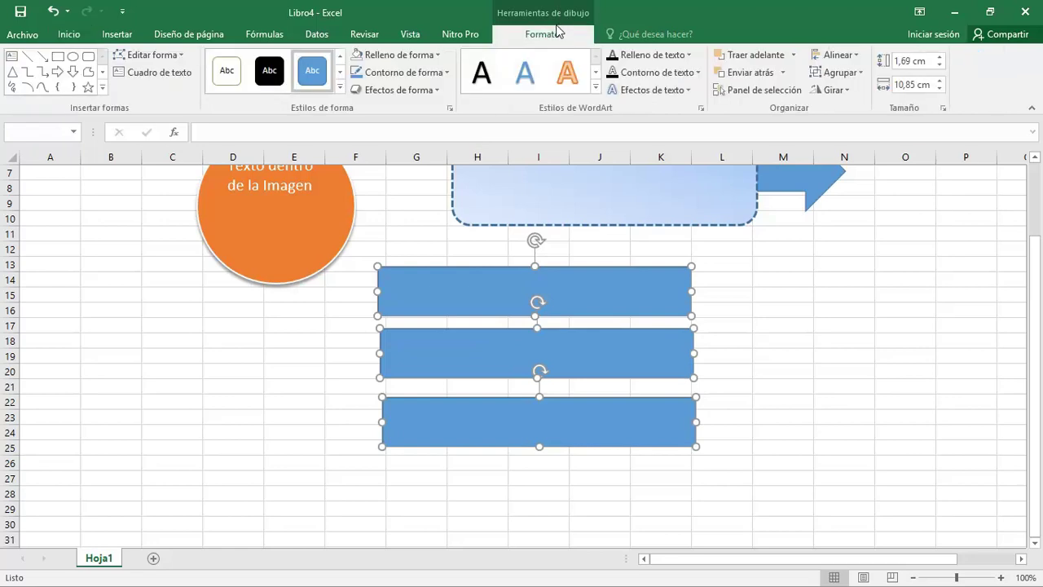
{"action": "left_click", "coordinate": [852, 55]}
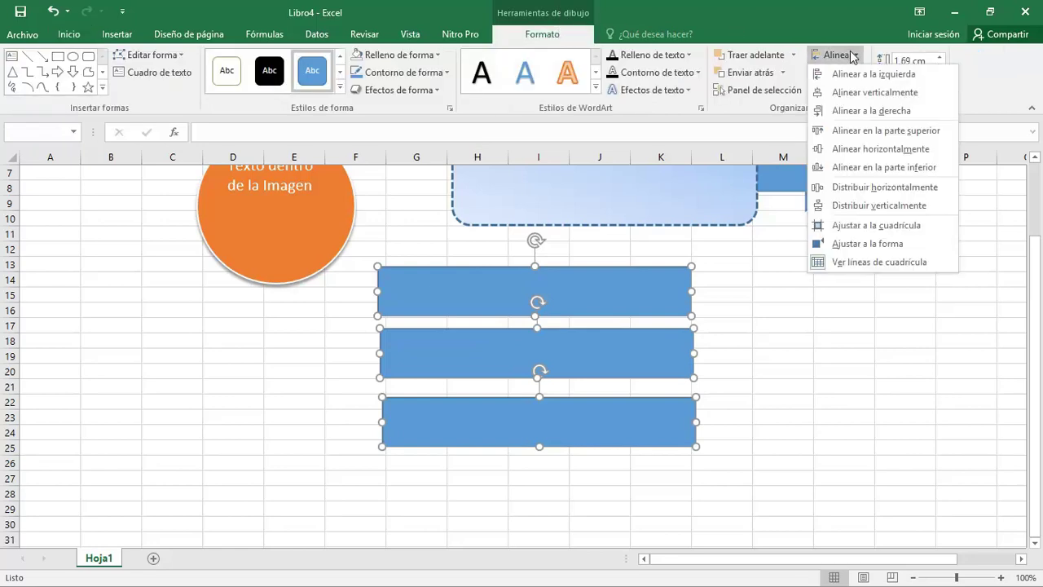
{"action": "left_click", "coordinate": [850, 74]}
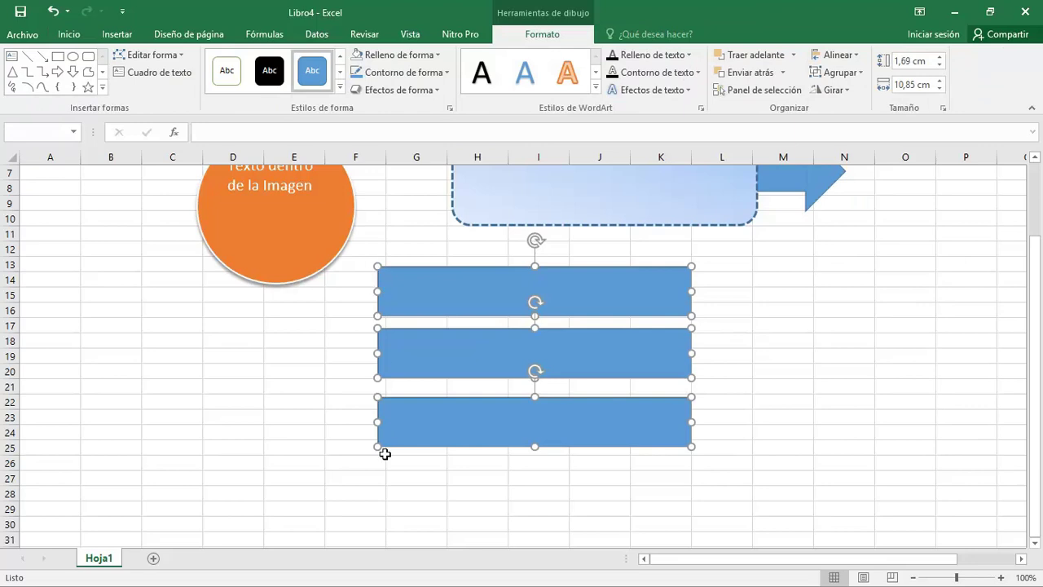
{"action": "left_click", "coordinate": [462, 481]}
Stretch the middle bar wider on both sides and narrow the bottom bar from both sides
{"action": "left_click", "coordinate": [425, 340]}
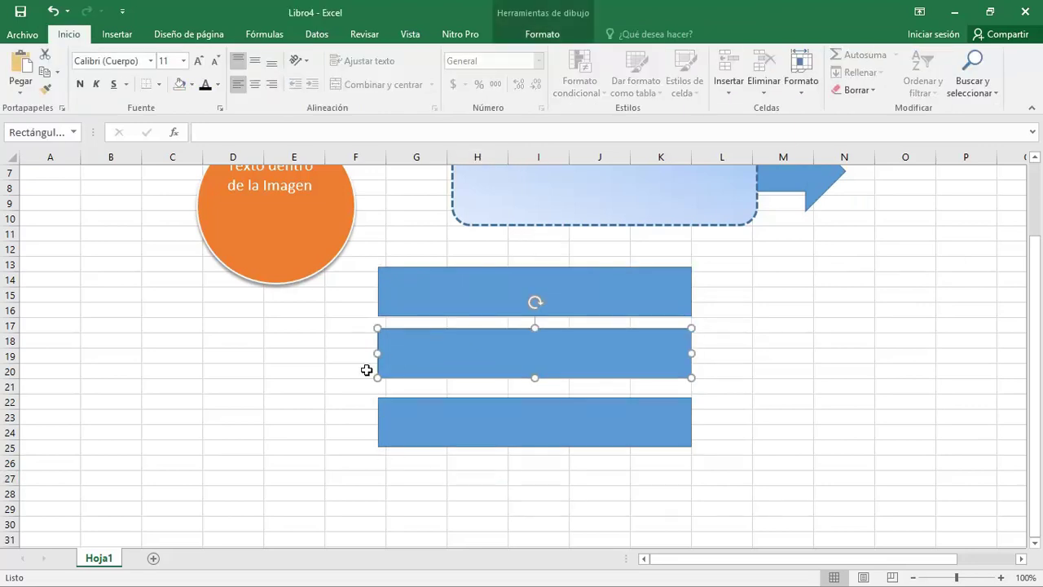
{"action": "left_click_drag", "start_coordinate": [378, 353], "coordinate": [291, 353]}
{"action": "mouse_move", "coordinate": [691, 352]}
{"action": "left_mouse_down"}
{"action": "mouse_move", "coordinate": [637, 356]}
{"action": "mouse_move", "coordinate": [831, 353]}
{"action": "left_mouse_up"}
{"action": "left_click", "coordinate": [587, 432]}
{"action": "left_click_drag", "start_coordinate": [683, 419], "coordinate": [600, 421]}
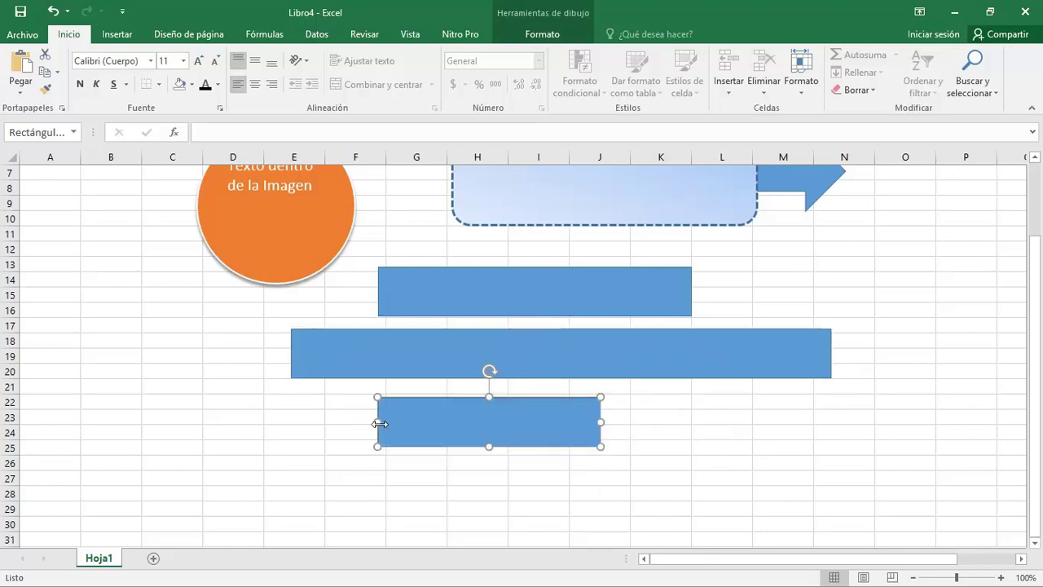
{"action": "left_click_drag", "start_coordinate": [380, 423], "coordinate": [506, 424]}
Centre the three bars on one another
{"action": "left_click", "coordinate": [543, 299]}
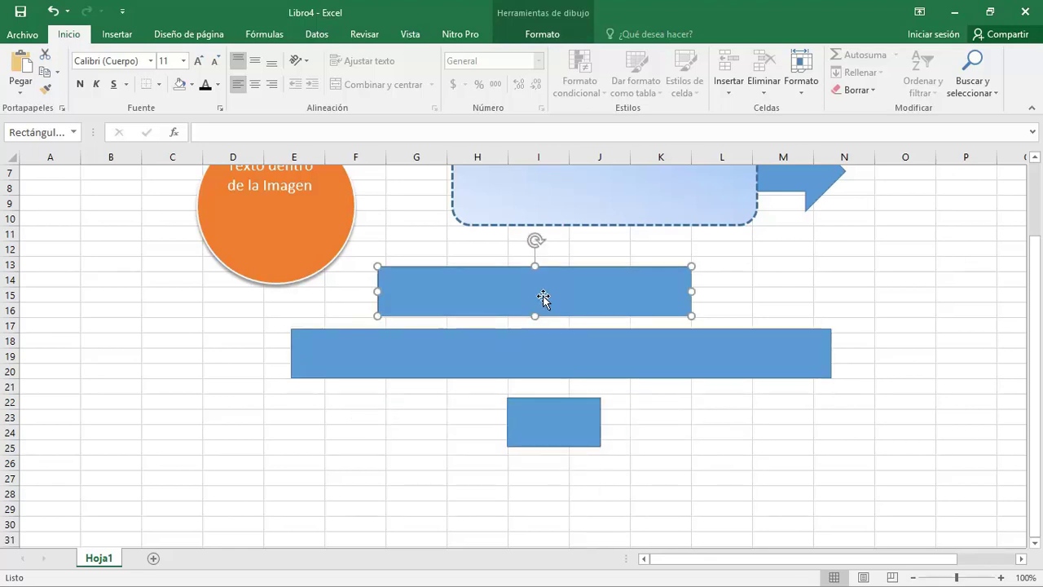
{"action": "left_click", "coordinate": [546, 349], "text": "shift"}
{"action": "left_click", "coordinate": [561, 424], "text": "shift"}
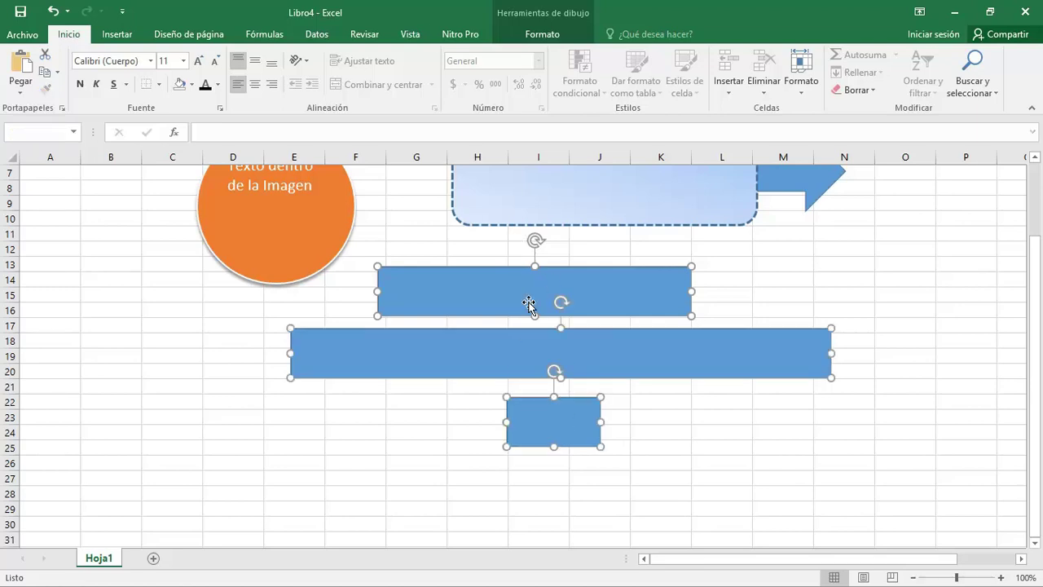
{"action": "left_click", "coordinate": [544, 34]}
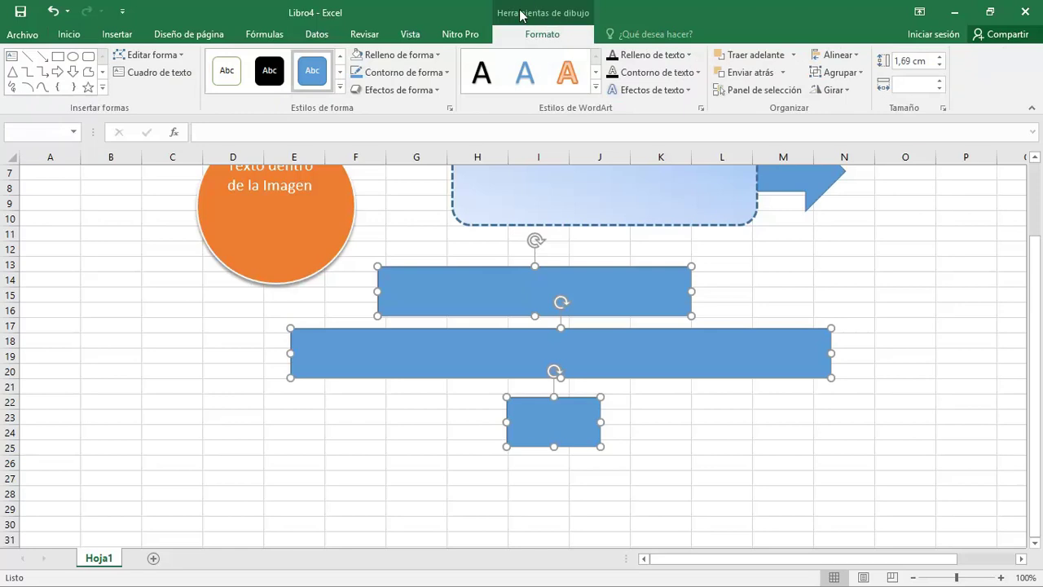
{"action": "left_click", "coordinate": [853, 55]}
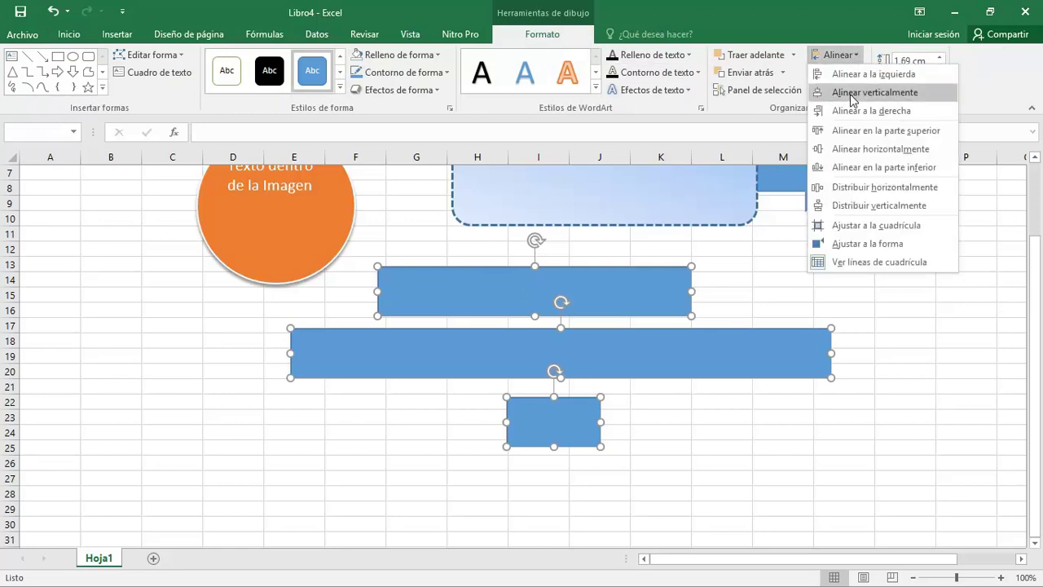
{"action": "left_click", "coordinate": [851, 93]}
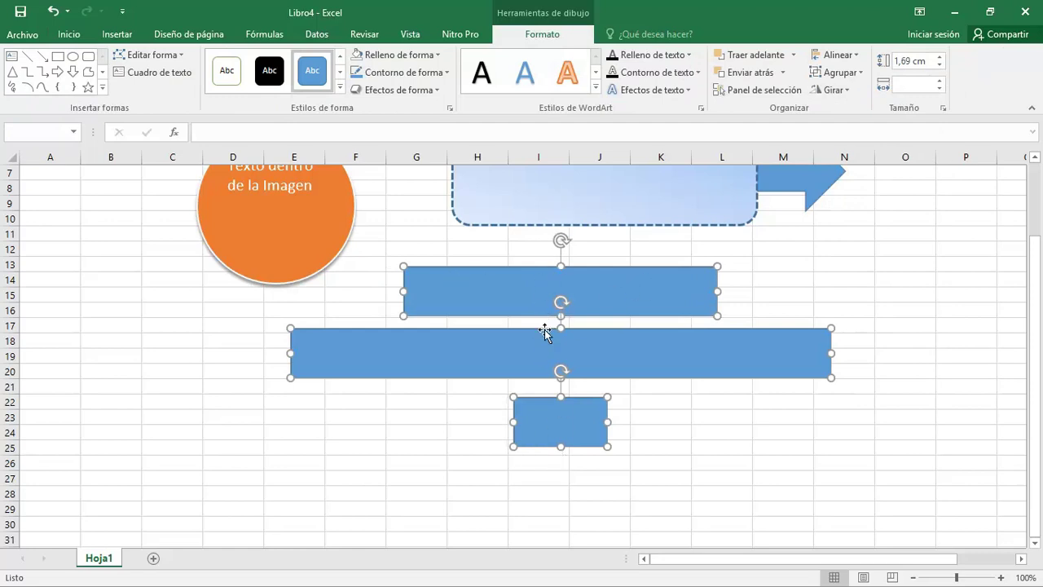
{"action": "left_click", "coordinate": [646, 444]}
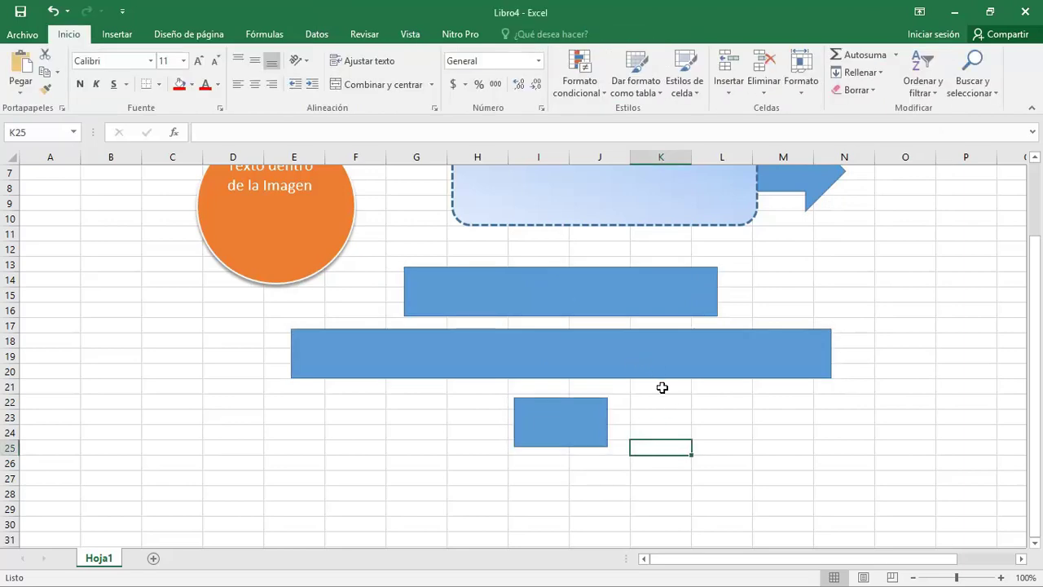
Select the box-and-arrow group and apply a gold WordArt style to its text
{"action": "scroll", "coordinate": [663, 387], "scroll_direction": "up", "scroll_amount": 1}
{"action": "scroll", "coordinate": [664, 391], "scroll_direction": "up", "scroll_amount": 1}
{"action": "scroll", "coordinate": [665, 398], "scroll_direction": "down", "scroll_amount": 1}
{"action": "scroll", "coordinate": [663, 400], "scroll_direction": "up", "scroll_amount": 1}
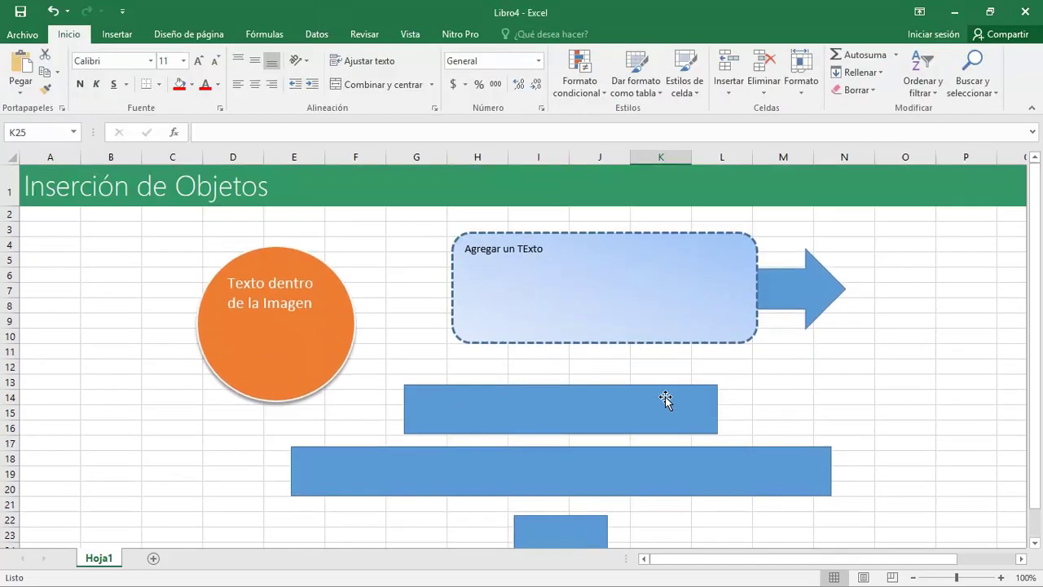
{"action": "scroll", "coordinate": [661, 401], "scroll_direction": "down", "scroll_amount": 1}
{"action": "scroll", "coordinate": [652, 383], "scroll_direction": "down", "scroll_amount": 1}
{"action": "left_click", "coordinate": [625, 328]}
{"action": "left_click", "coordinate": [611, 312]}
{"action": "left_click", "coordinate": [573, 431]}
{"action": "scroll", "coordinate": [589, 373], "scroll_direction": "up", "scroll_amount": 2}
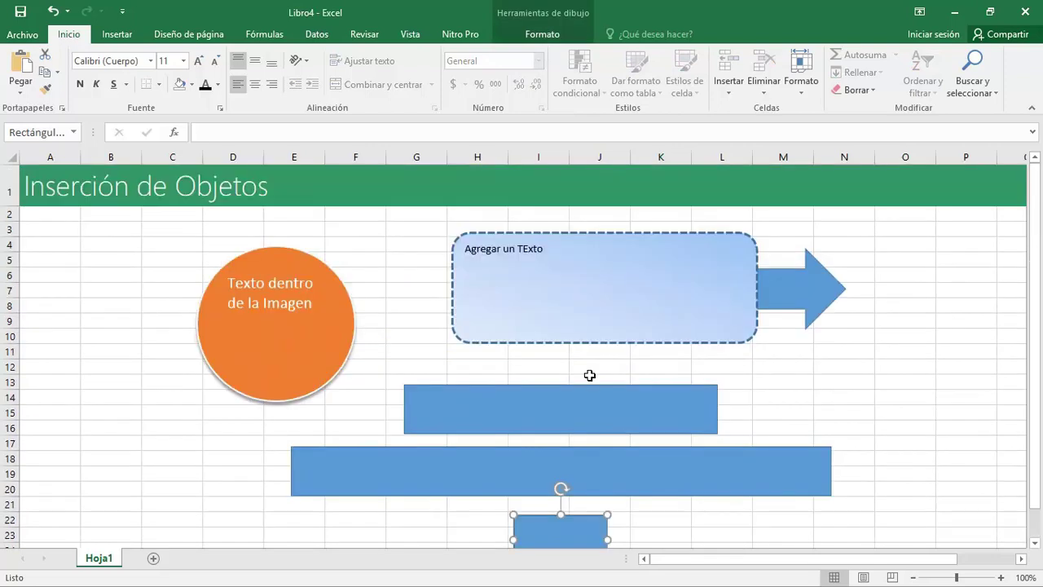
{"action": "left_click", "coordinate": [516, 298]}
{"action": "left_click", "coordinate": [542, 35]}
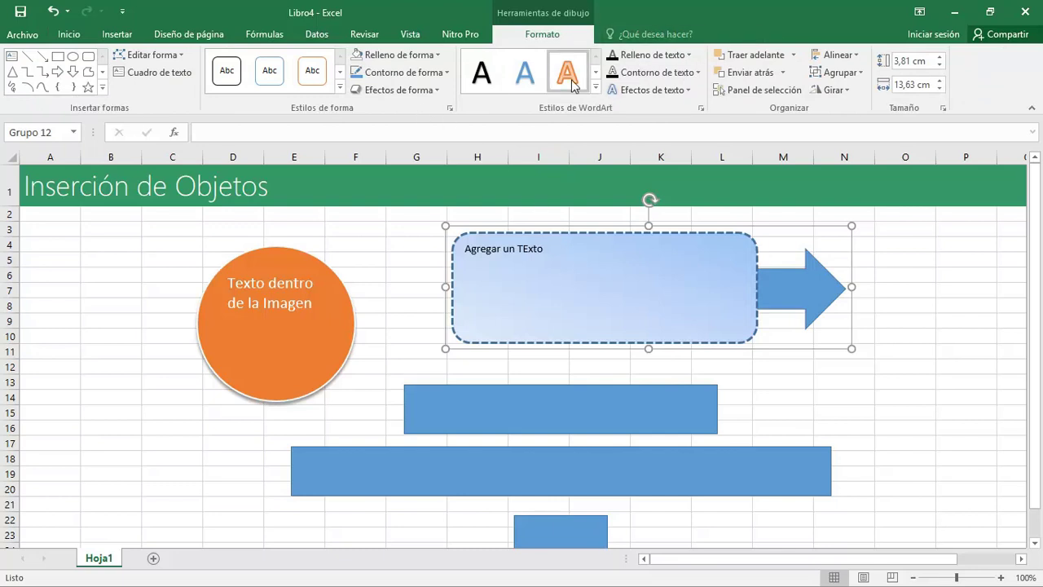
{"action": "left_click", "coordinate": [596, 86]}
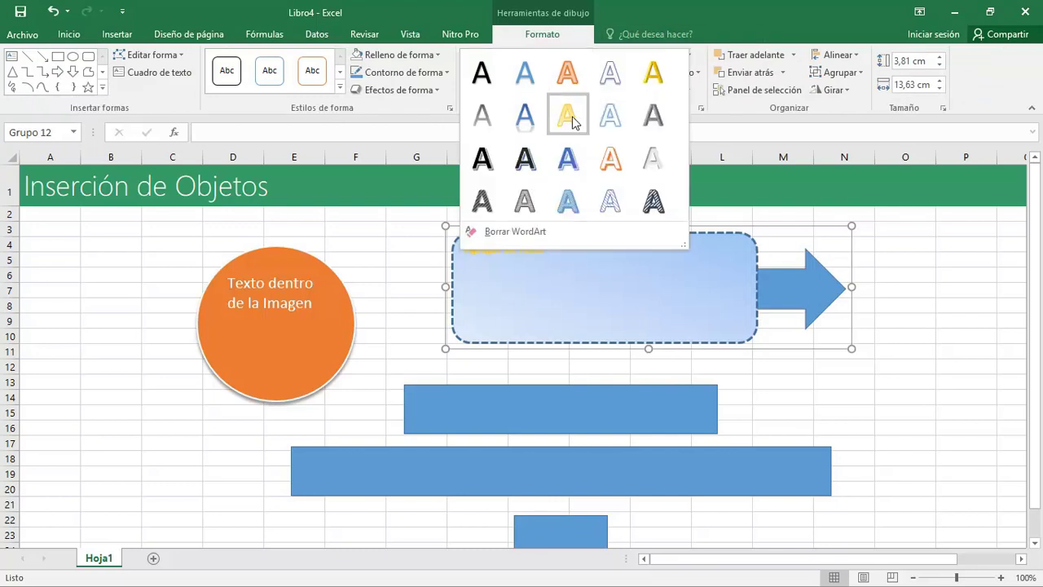
{"action": "left_click", "coordinate": [633, 179]}
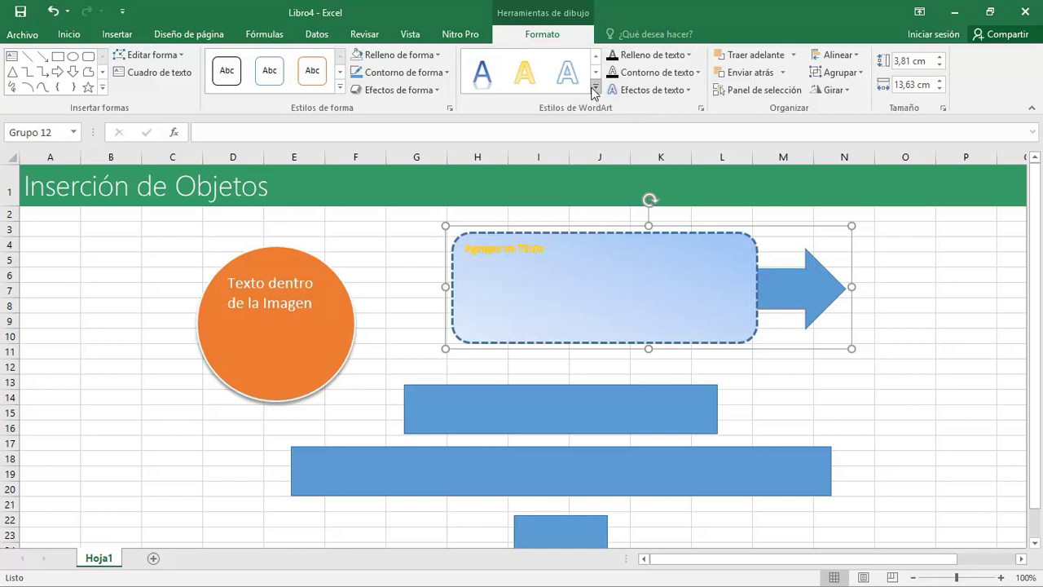
Switch the 'Agregar un TExto' text to a blue outlined WordArt style
{"action": "left_click", "coordinate": [595, 88]}
{"action": "left_click", "coordinate": [568, 157]}
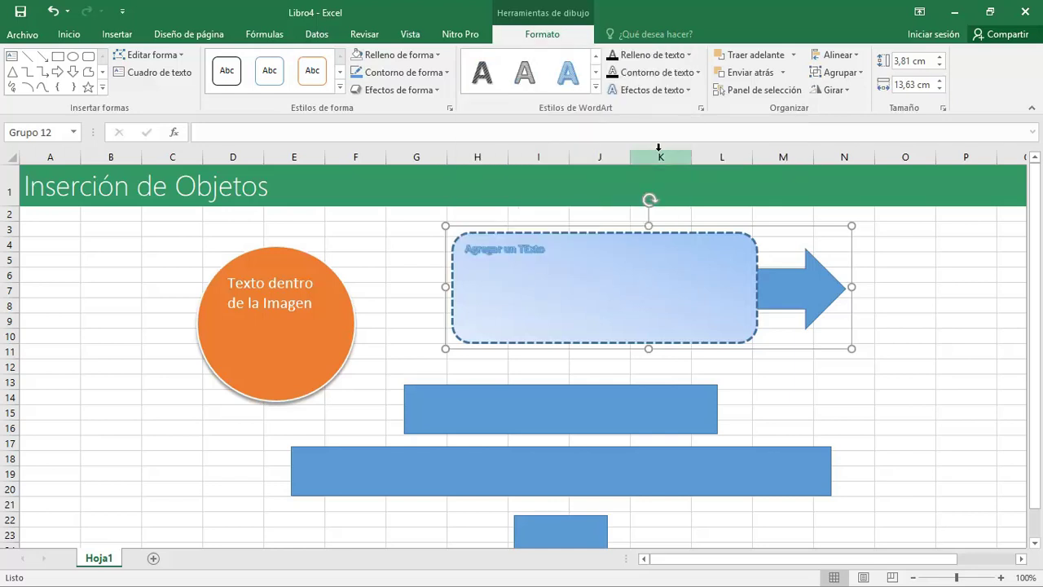
{"action": "scroll", "coordinate": [620, 249], "scroll_direction": "down", "scroll_amount": 2}
{"action": "scroll", "coordinate": [620, 260], "scroll_direction": "up", "scroll_amount": 2}
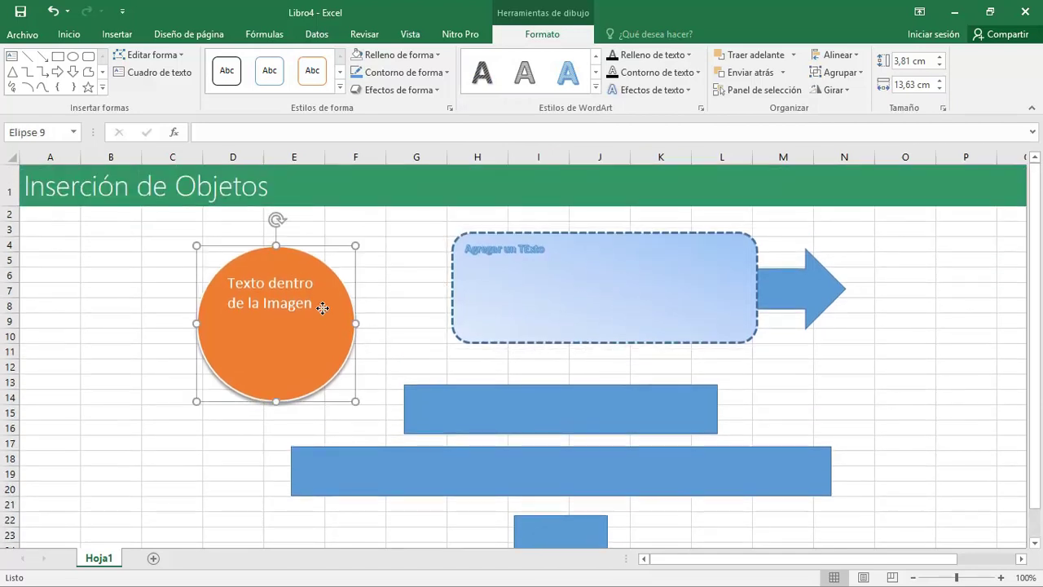
Move the orange circle up and to the left
{"action": "left_click_drag", "start_coordinate": [323, 307], "coordinate": [302, 261]}
{"action": "left_click", "coordinate": [517, 329]}
{"action": "left_click", "coordinate": [507, 413]}
{"action": "left_click", "coordinate": [514, 468]}
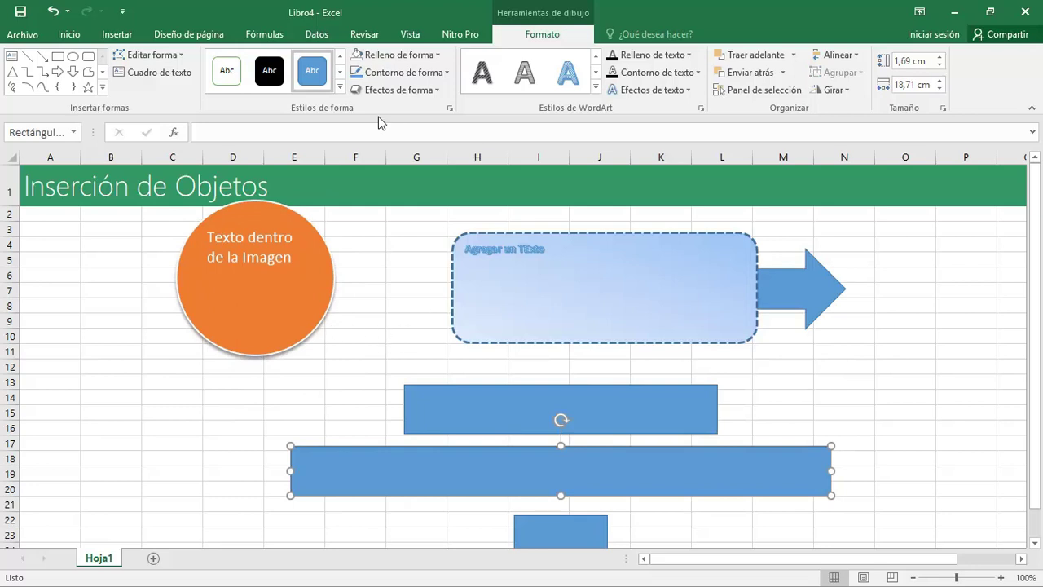